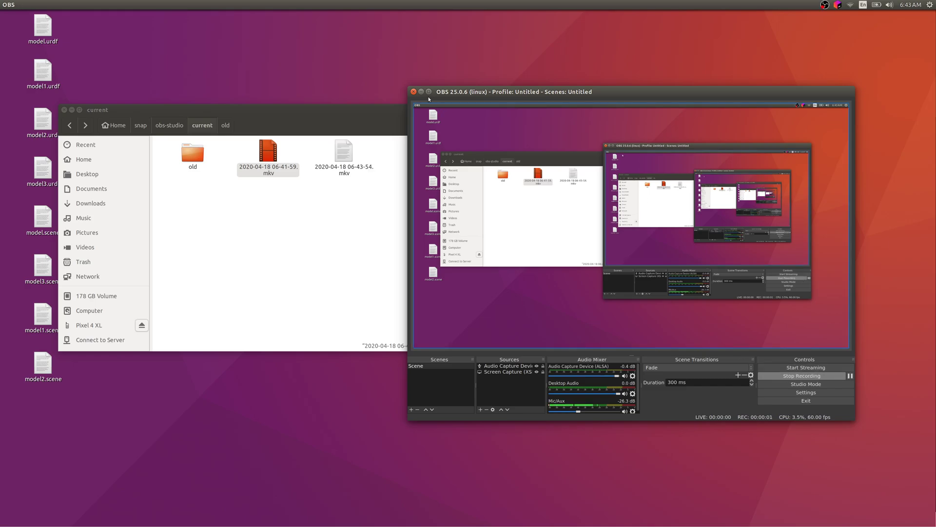
- Minimize the OBS and file manager windows and switch to Sublime Text with README_baxter.txt open
click(422, 91)
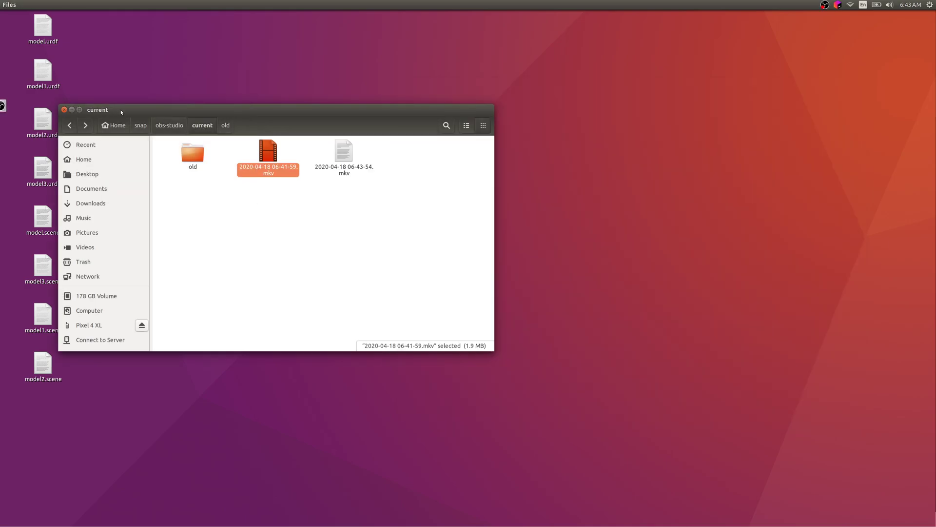
click(72, 111)
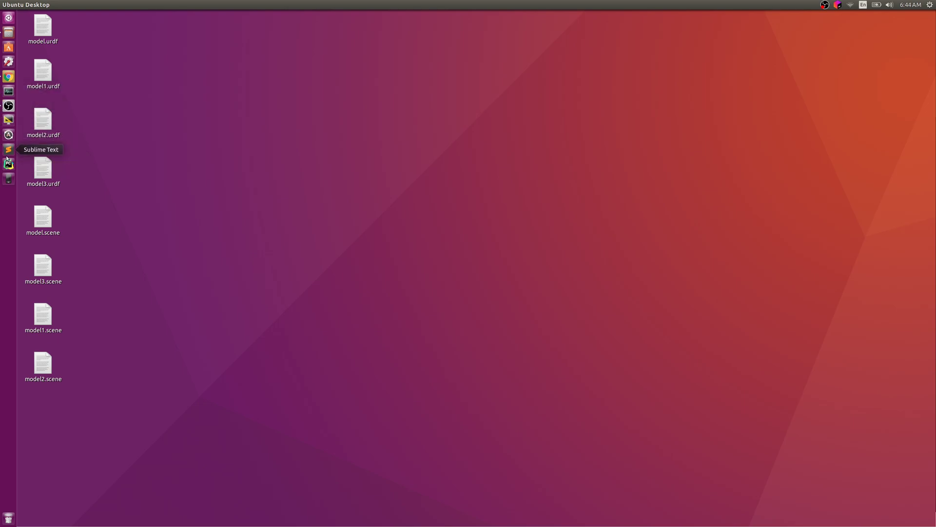
click(7, 151)
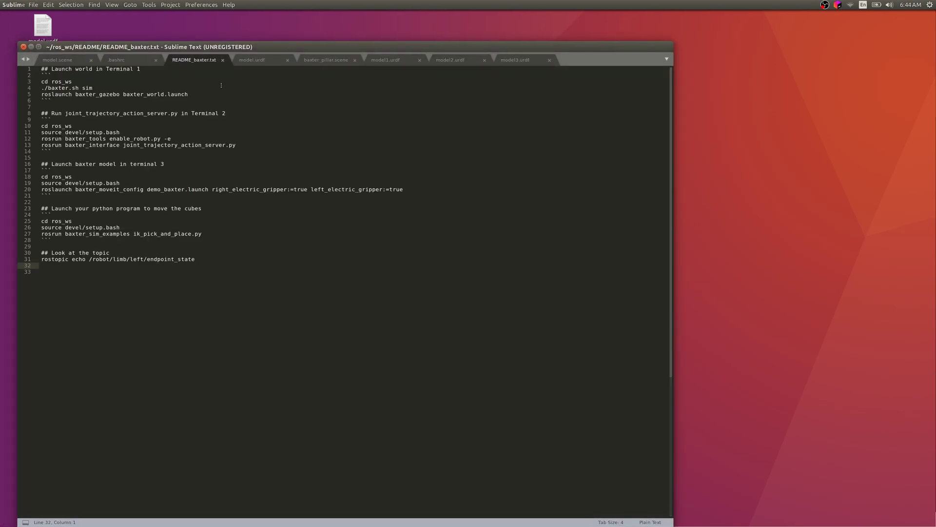
- Move the README_baxter.txt editor window slightly up and narrow it to about half its width to free desktop space
click(223, 151)
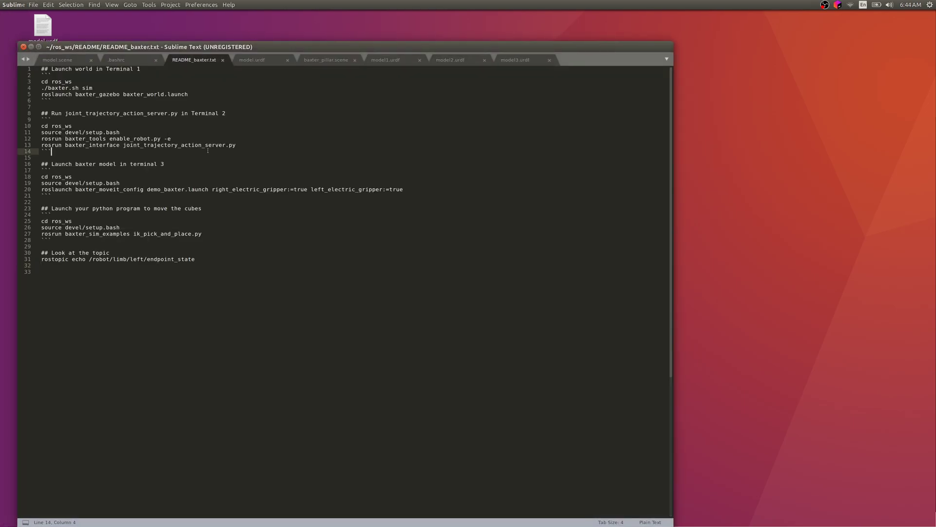
click(225, 257)
drag(323, 47, 327, 34)
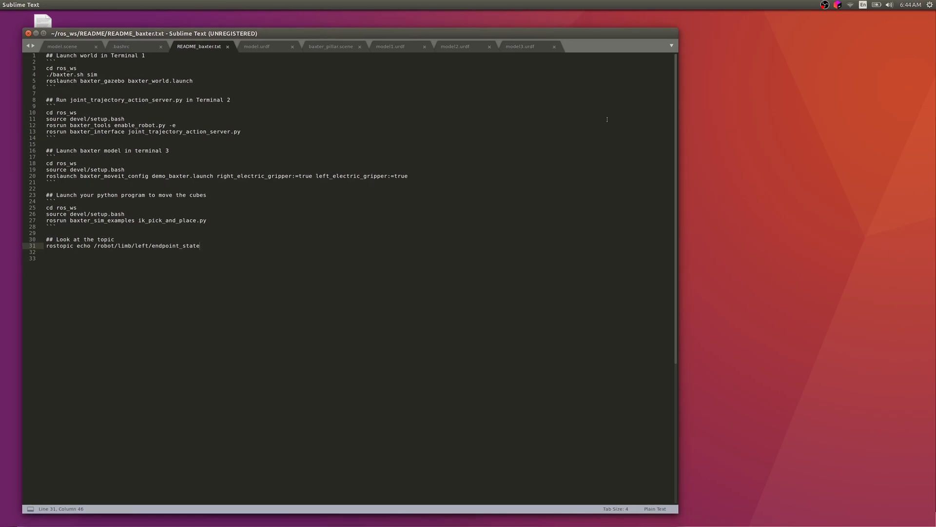
drag(678, 136, 356, 117)
click(554, 184)
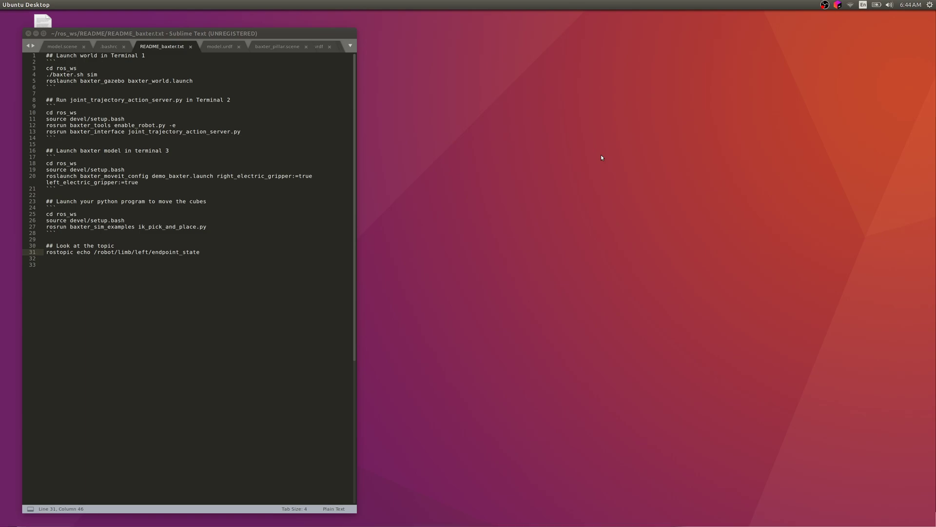
- Open five terminal windows and arrange them beside the README without overlapping the editor
key(ctrl+alt+t)
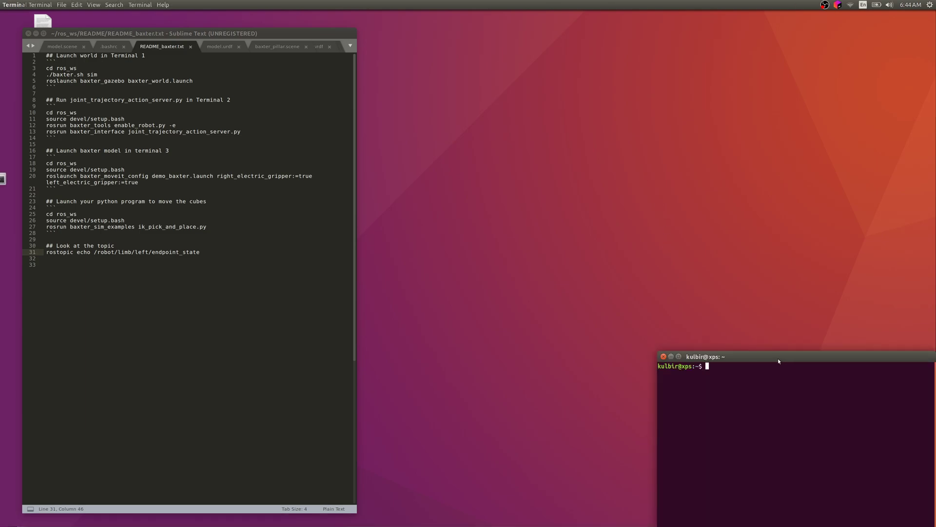
drag(778, 361, 492, 33)
click(560, 278)
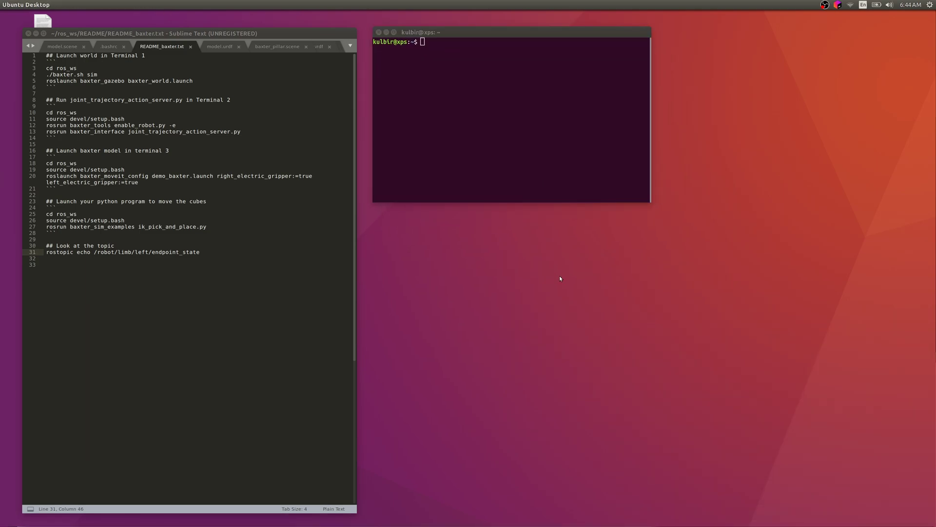
key(ctrl+alt+t)
key(ctrl+alt+t)
key(ctrl+alt+t)
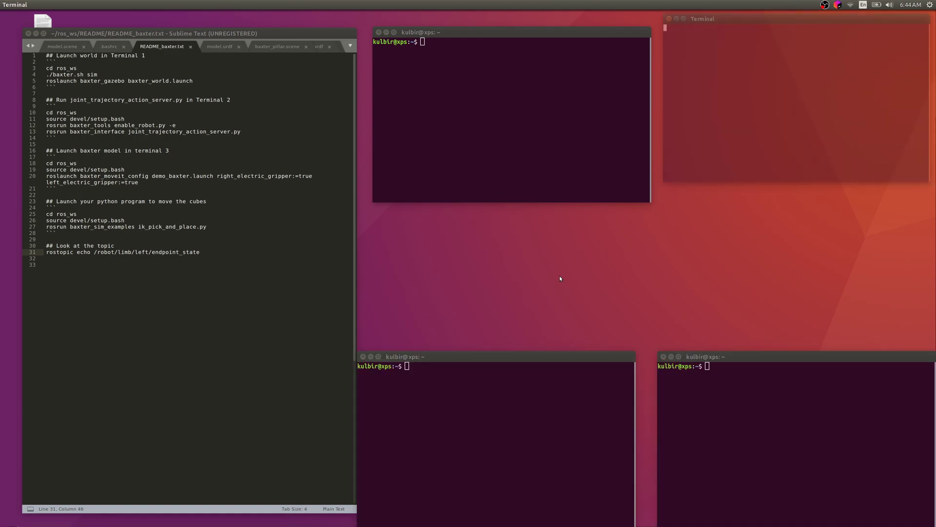
key(ctrl+alt+t)
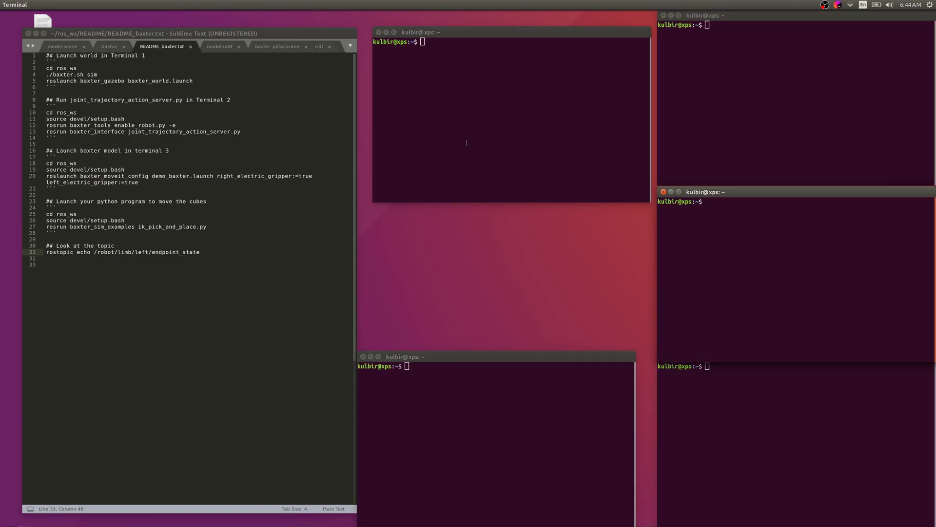
drag(466, 32, 458, 22)
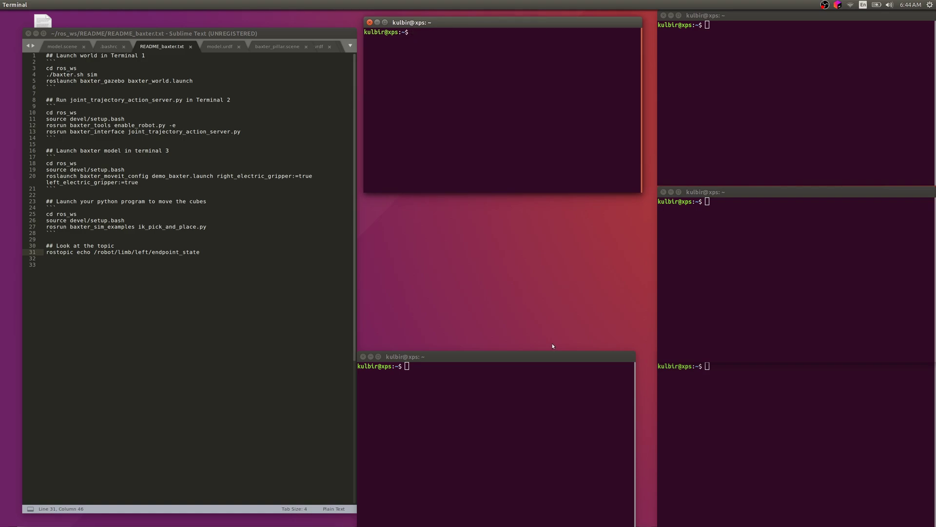
drag(556, 356, 567, 208)
- Copy the README's "cd ros_ws" command for Terminal 1 and run it in the first terminal
click(164, 77)
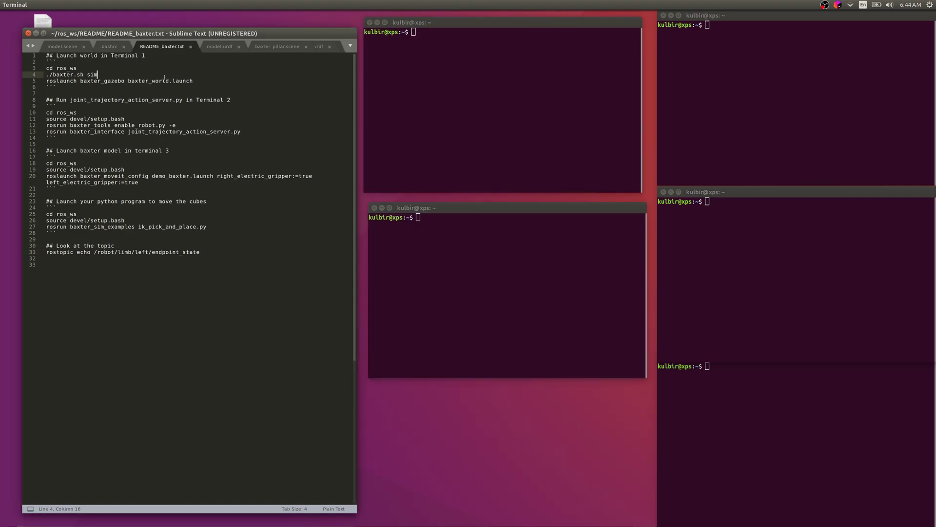
drag(165, 77, 76, 69)
key(ctrl+c)
click(47, 69)
middle_click(463, 37)
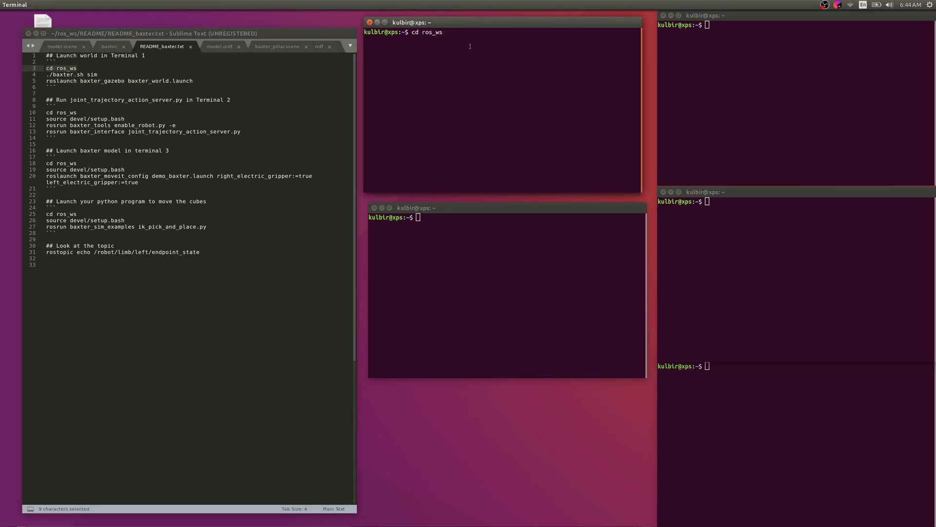
key(Return)
- Run the README's "./baxter.sh sim" command in the first terminal
drag(47, 75, 98, 74)
middle_click(431, 54)
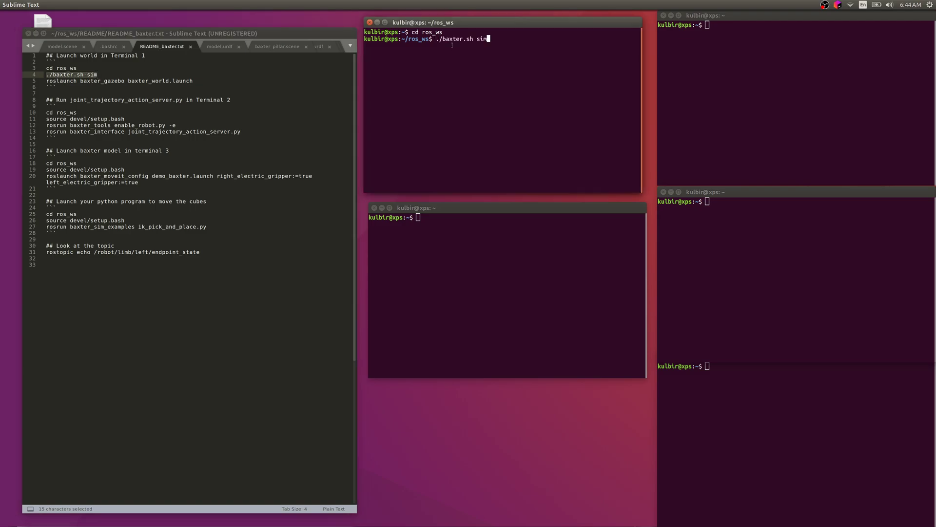
key(Return)
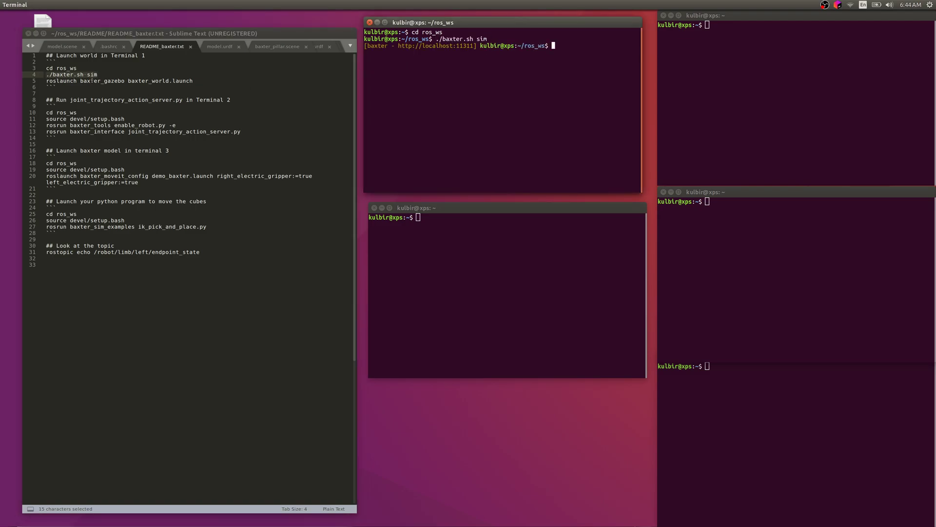
- Run "roslaunch baxter_gazebo baxter_world.launch" in the first terminal and minimize the Gazebo window
drag(47, 81, 195, 81)
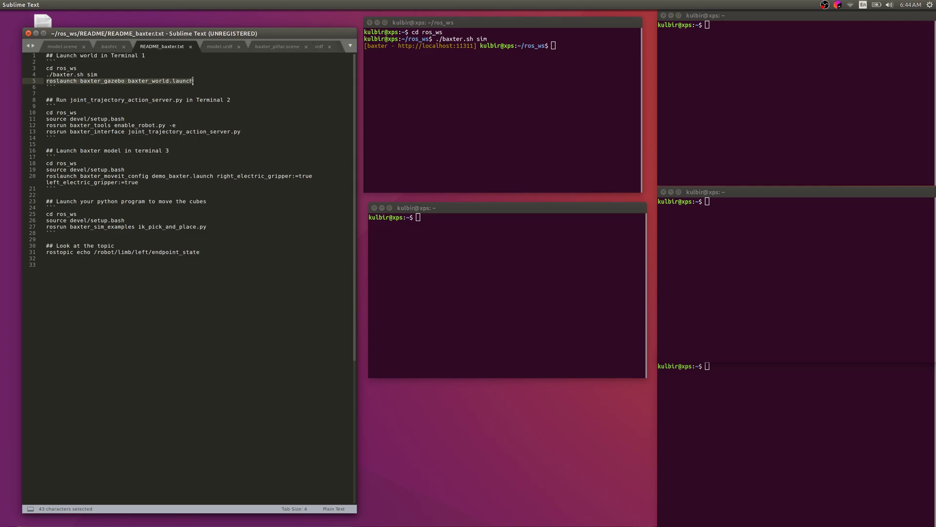
middle_click(391, 59)
key(Return)
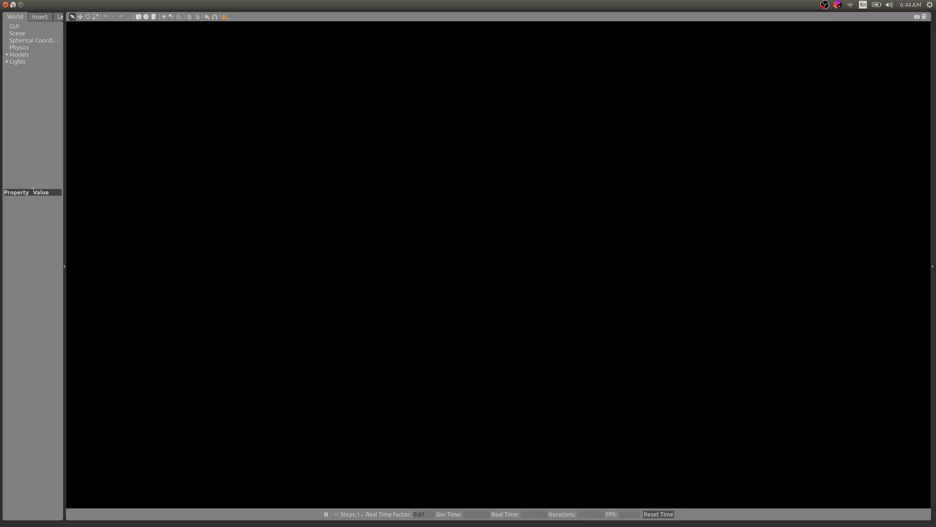
click(13, 5)
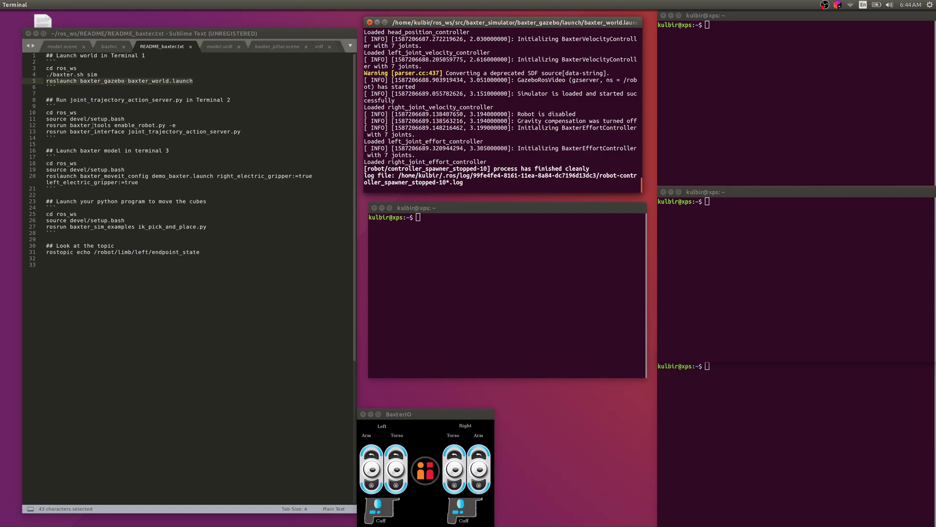
- In a second terminal, change to ros_ws and run "source devel/setup.bash" from the README
click(45, 113)
drag(44, 112, 94, 112)
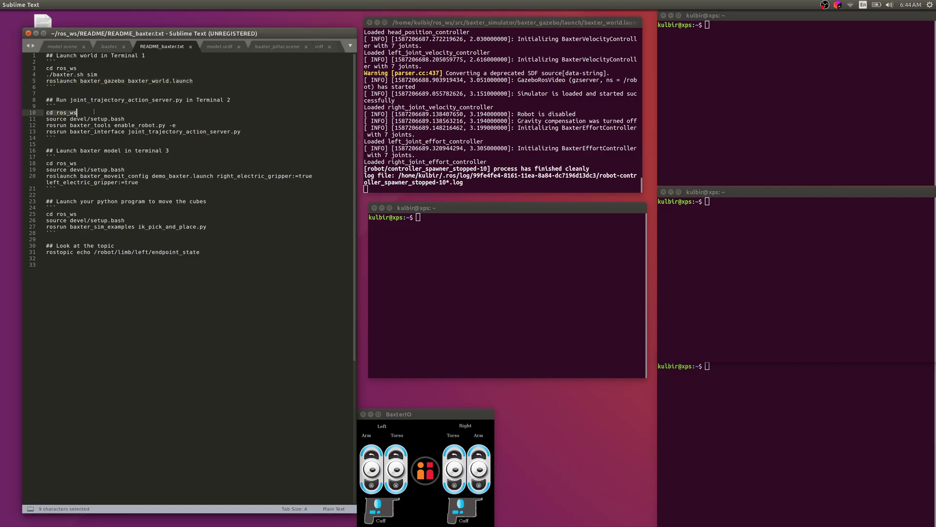
middle_click(745, 32)
key(Return)
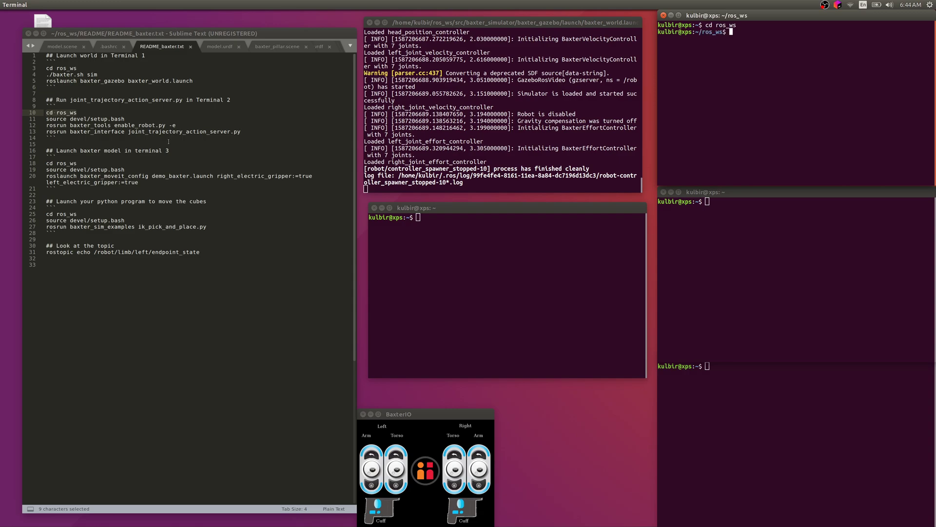
click(96, 119)
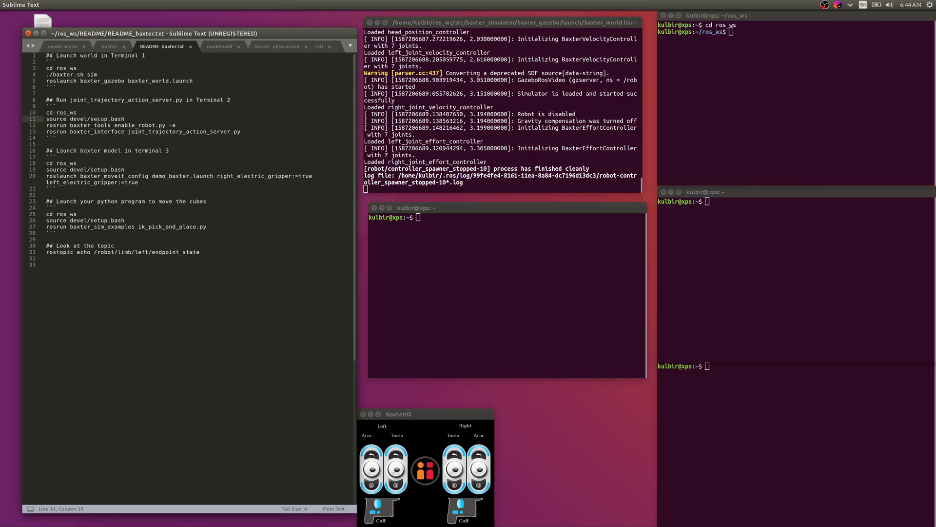
triple_click(99, 119)
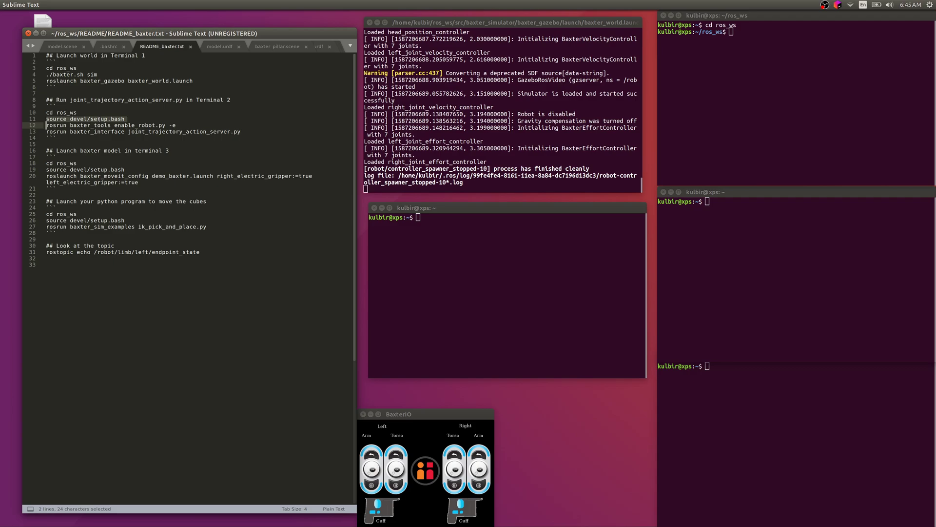
middle_click(760, 38)
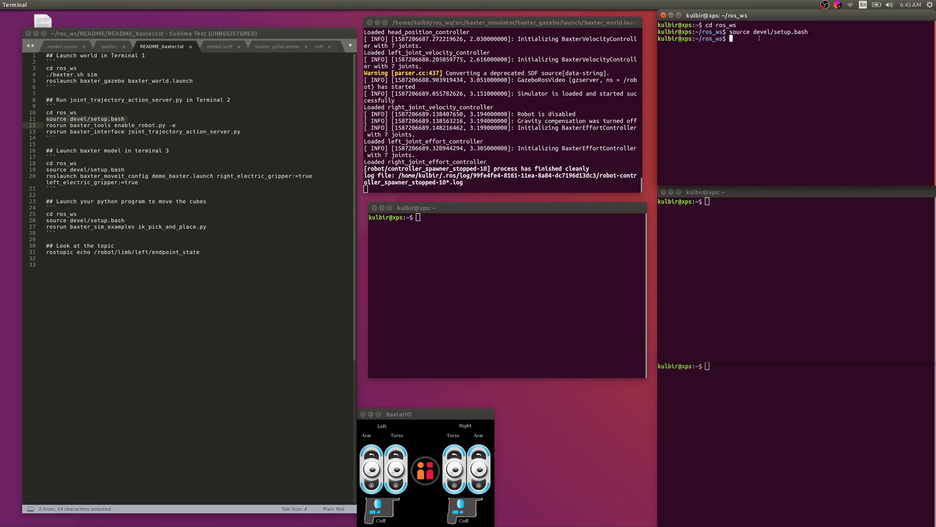
- In the second terminal, run "rosrun baxter_tools enable_robot.py -e" and "rosrun baxter_interface joint_trajectory_action_server.py"
triple_click(93, 126)
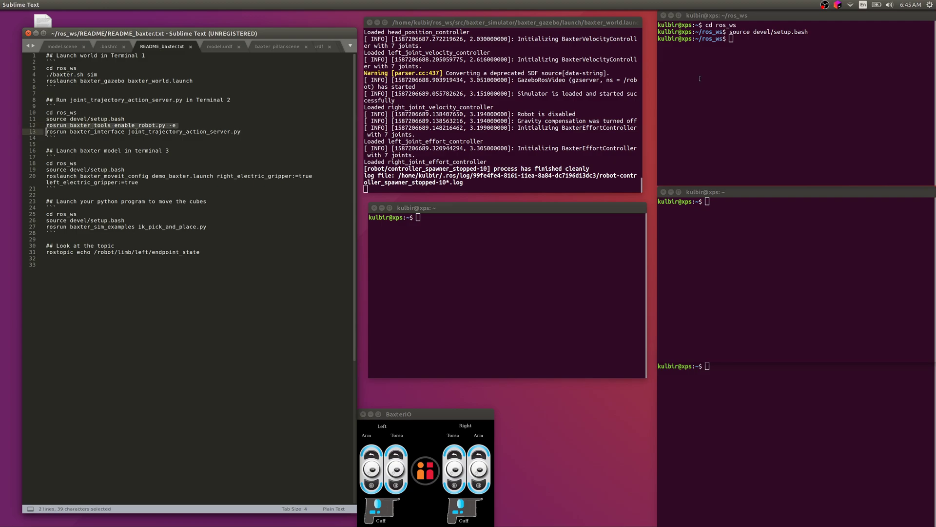
middle_click(731, 58)
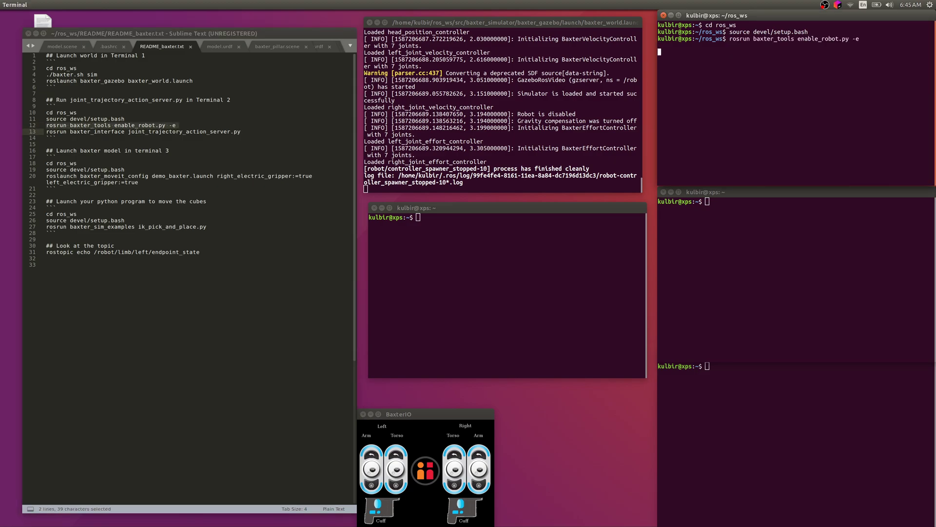
triple_click(128, 132)
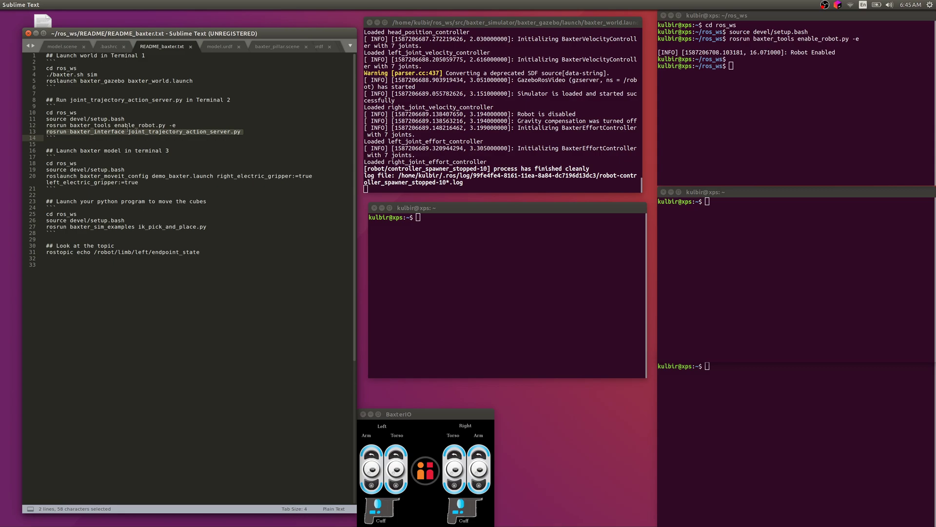
middle_click(695, 81)
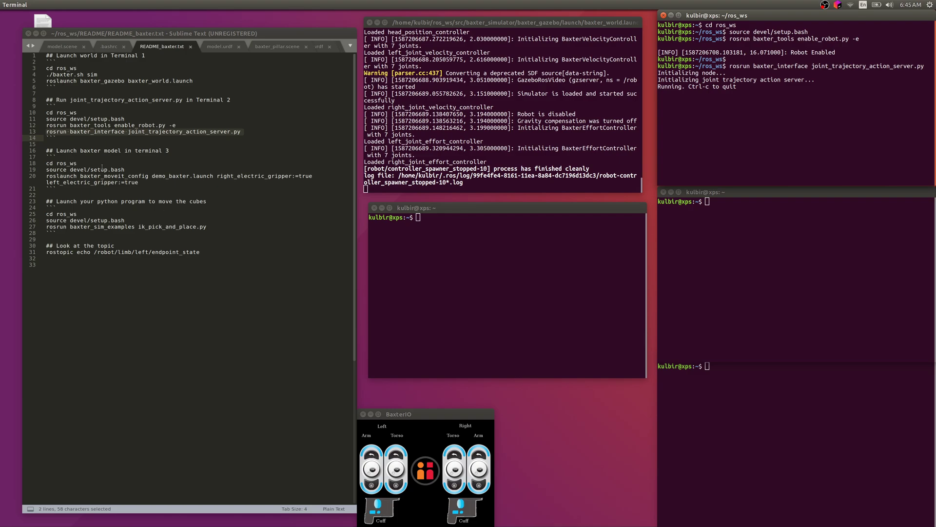
- In the third terminal, below the Gazebo launch terminal, change to ros_ws and source devel/setup.bash
triple_click(67, 163)
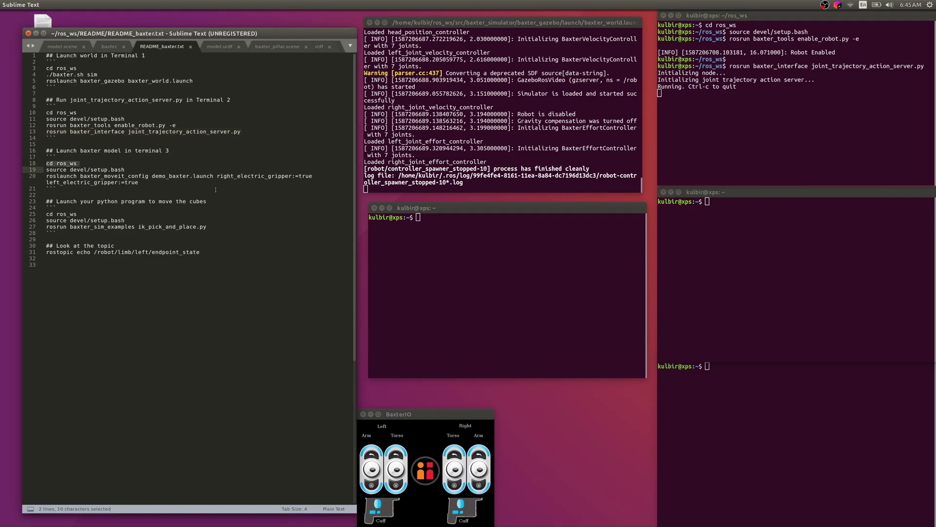
middle_click(436, 227)
triple_click(84, 169)
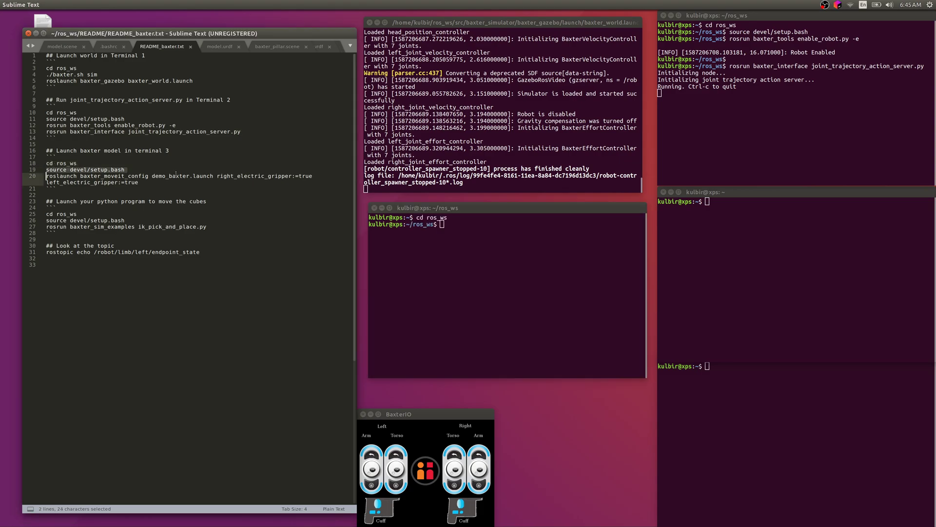
middle_click(446, 212)
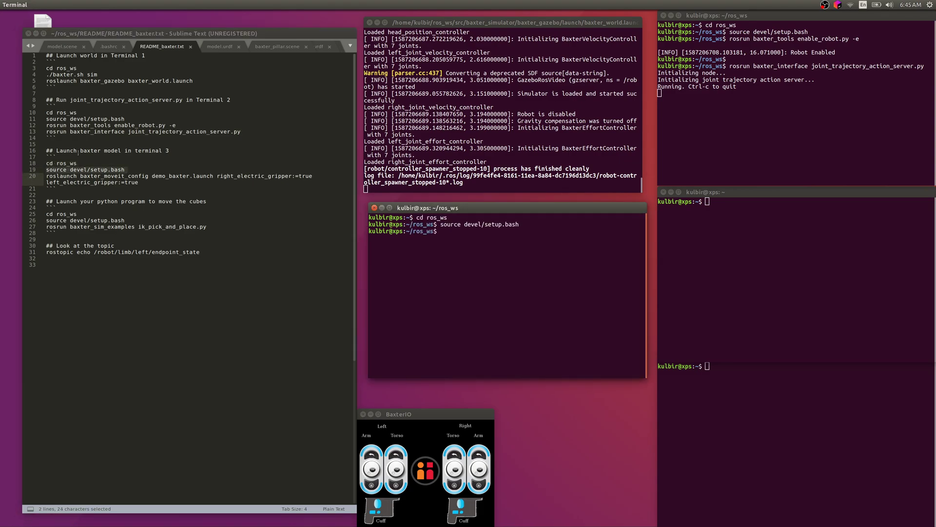
- Run "roslaunch baxter_moveit_config demo_baxter.launch right_electric_gripper:=true left_electric_gripper:=true" in the third terminal
triple_click(103, 176)
key(ctrl+c)
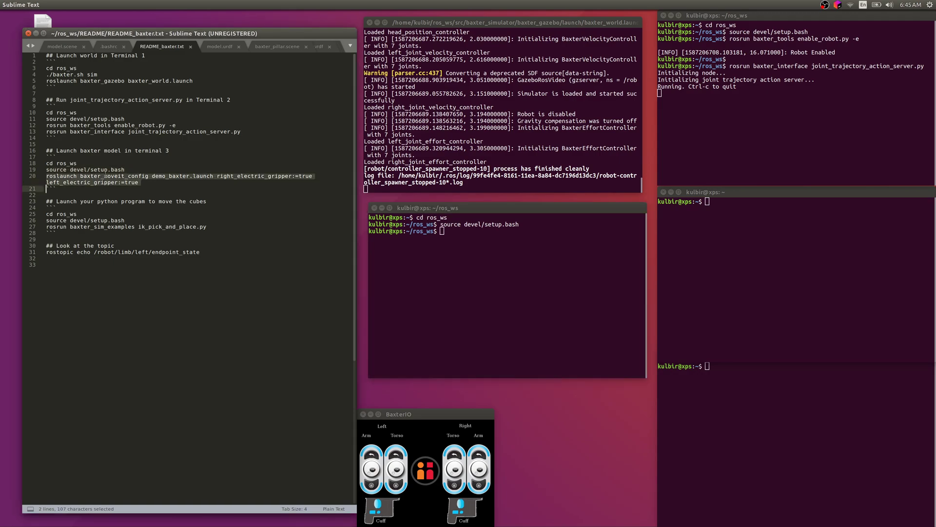
click(103, 176)
triple_click(103, 176)
middle_click(461, 233)
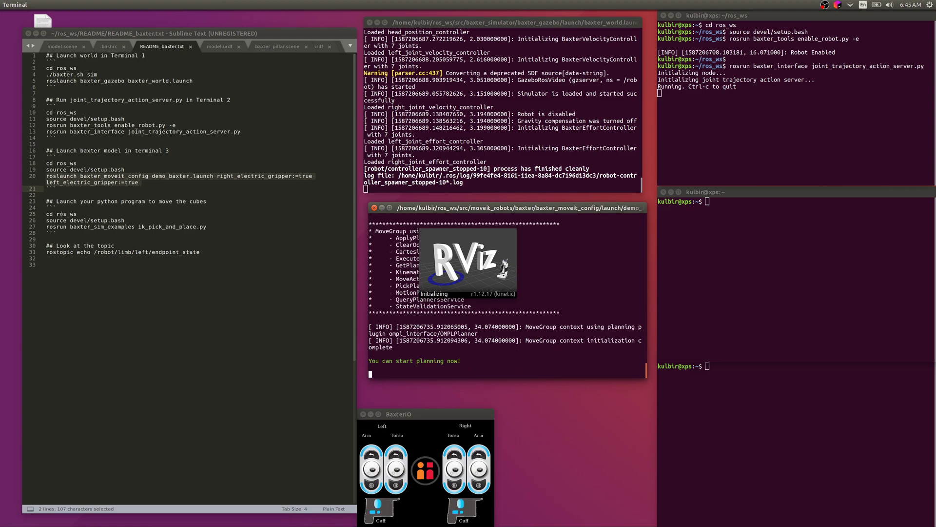
- Change to ros_ws in a fourth terminal and move the RViz window fully into view
triple_click(65, 214)
key(ctrl+c)
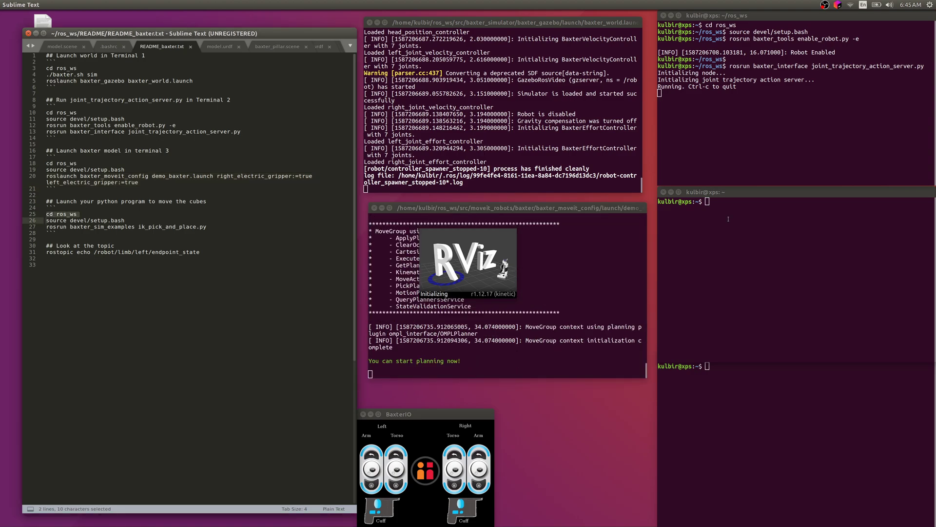
key(alt+Tab)
key(ctrl+shift+v)
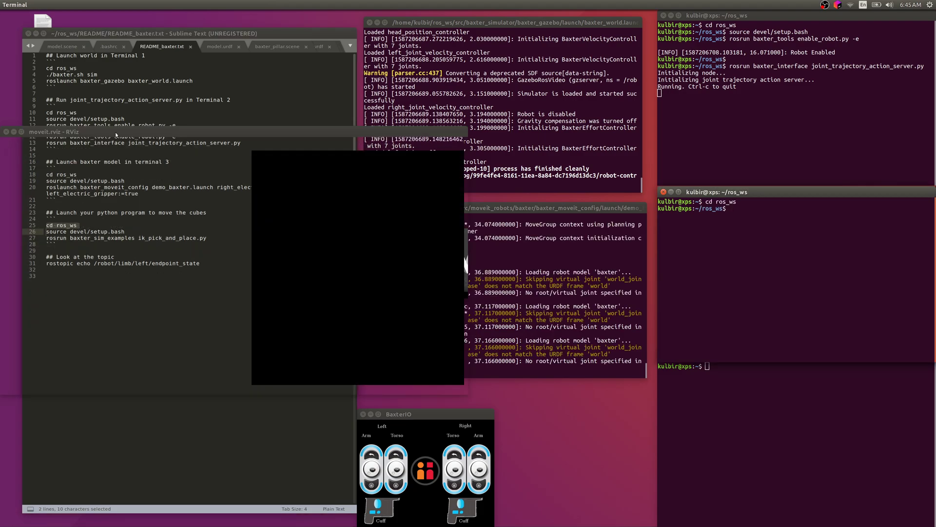
drag(116, 135, 219, 139)
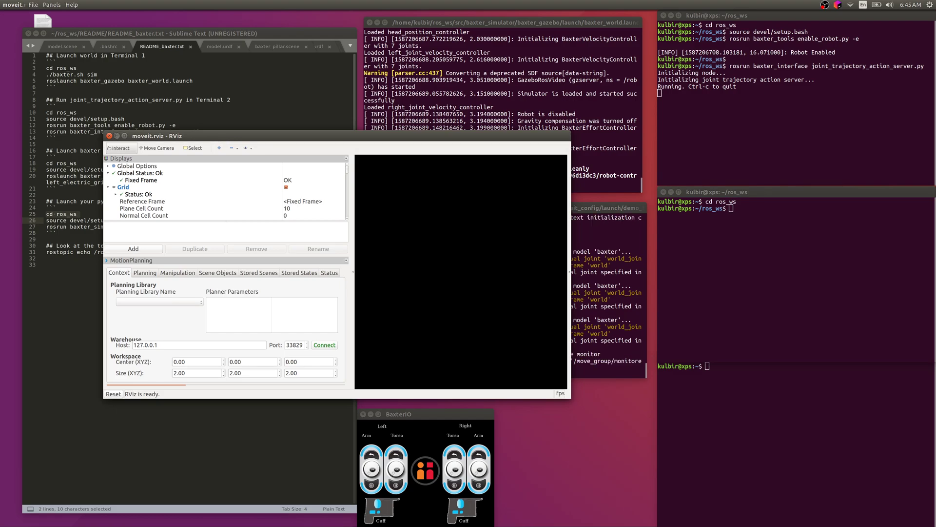
- Put the RViz window out of the way and source devel/setup.bash in the fourth terminal
click(116, 135)
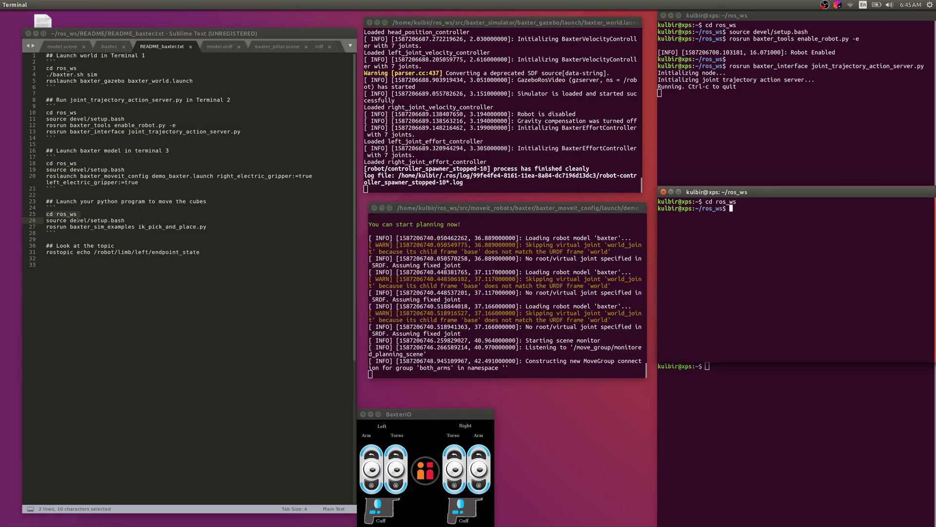
triple_click(77, 220)
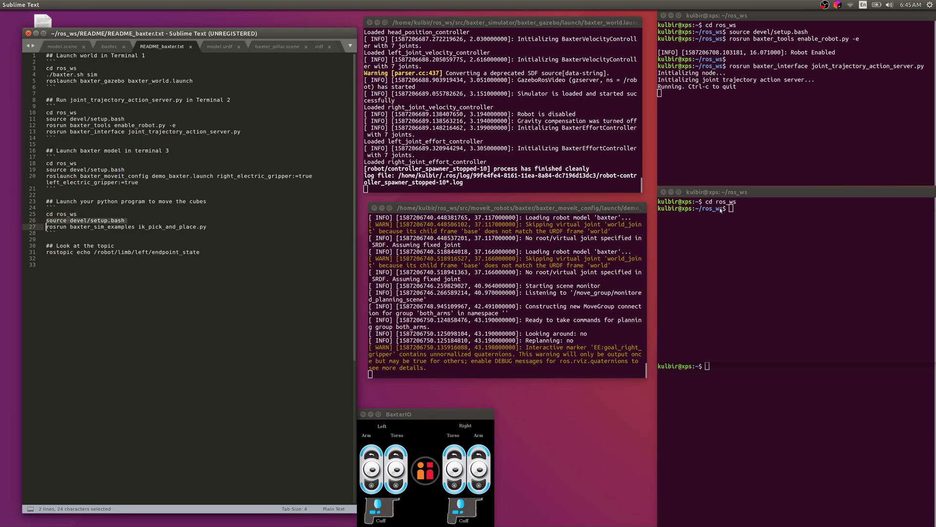
right_click(728, 210)
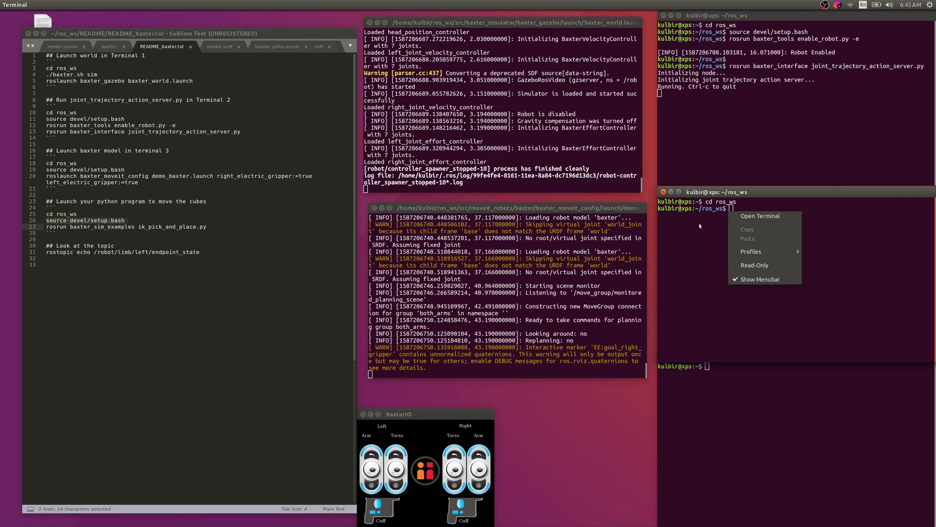
middle_click(699, 226)
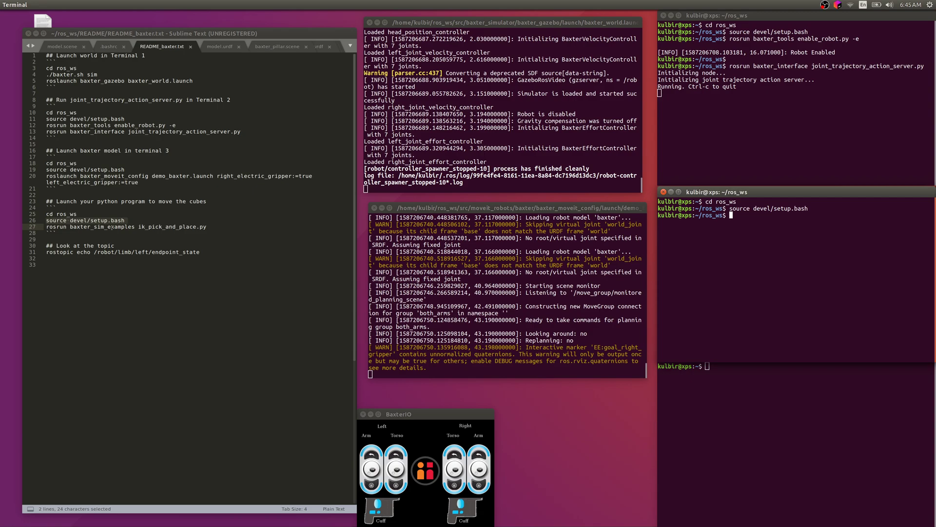
- Run "rostopic echo /robot/limb/left/endpoint_state" from the README in the fifth terminal and enlarge its window to show the full pose
triple_click(111, 227)
key(ctrl+c)
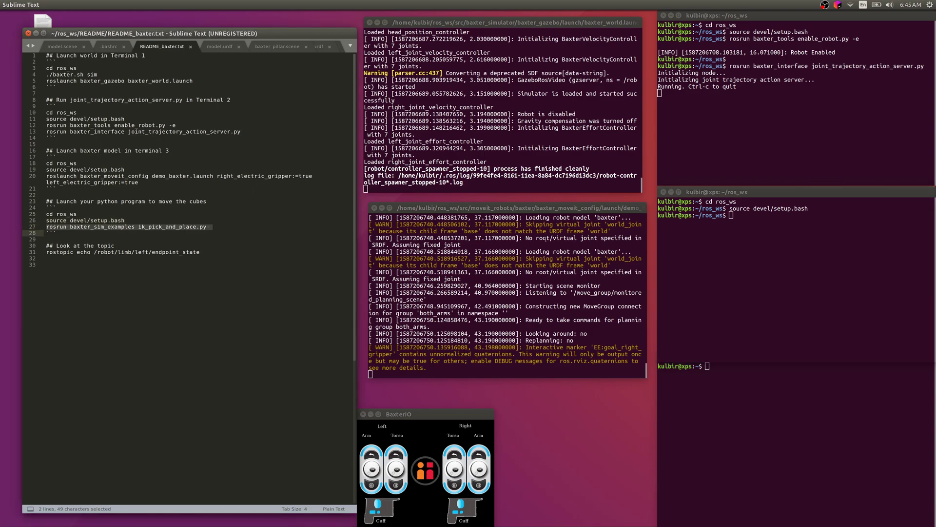
click(73, 233)
click(79, 252)
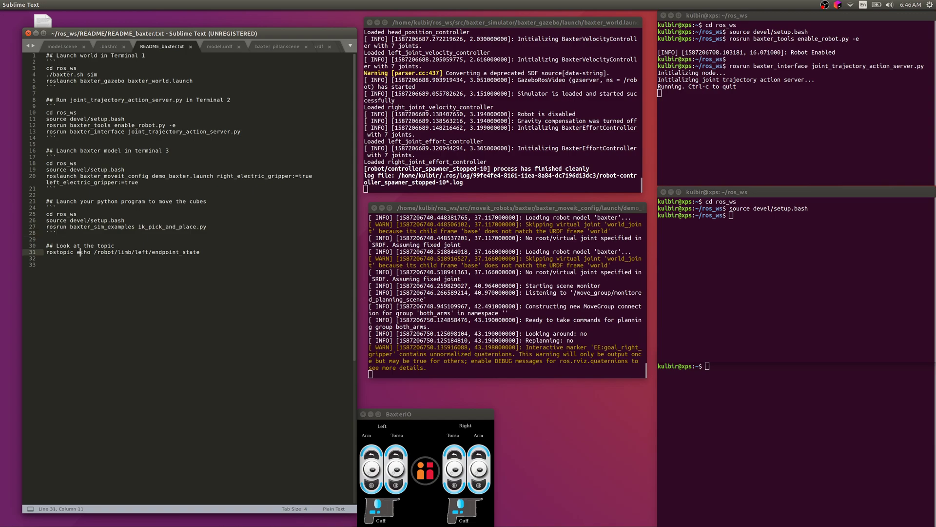
triple_click(79, 252)
middle_click(732, 380)
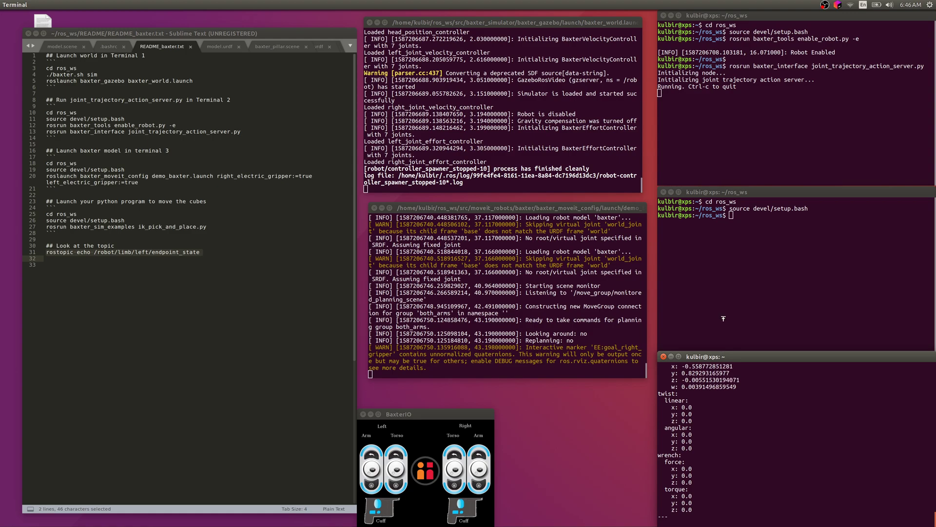
drag(724, 318, 723, 316)
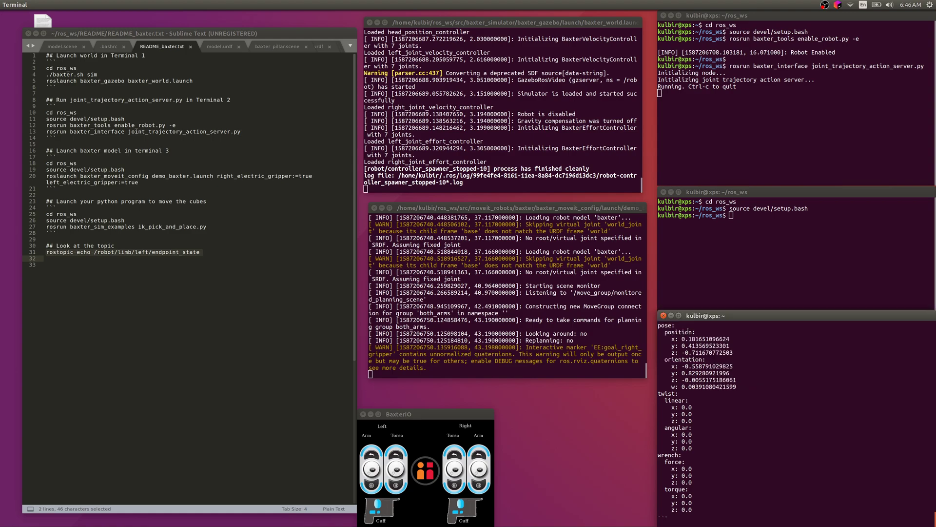
- Run "rosrun baxter_sim_examples ik_pick_and_place.py" in the fourth terminal
click(734, 240)
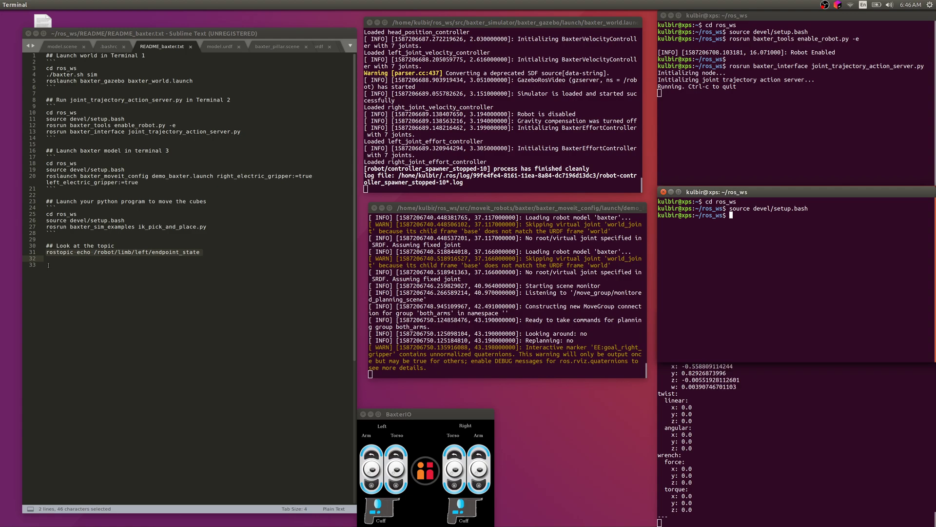
triple_click(122, 227)
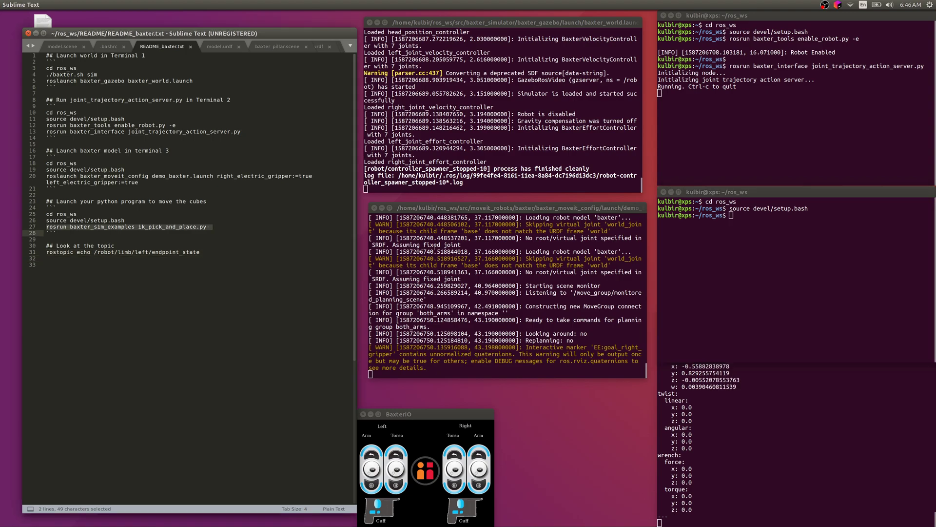
middle_click(734, 226)
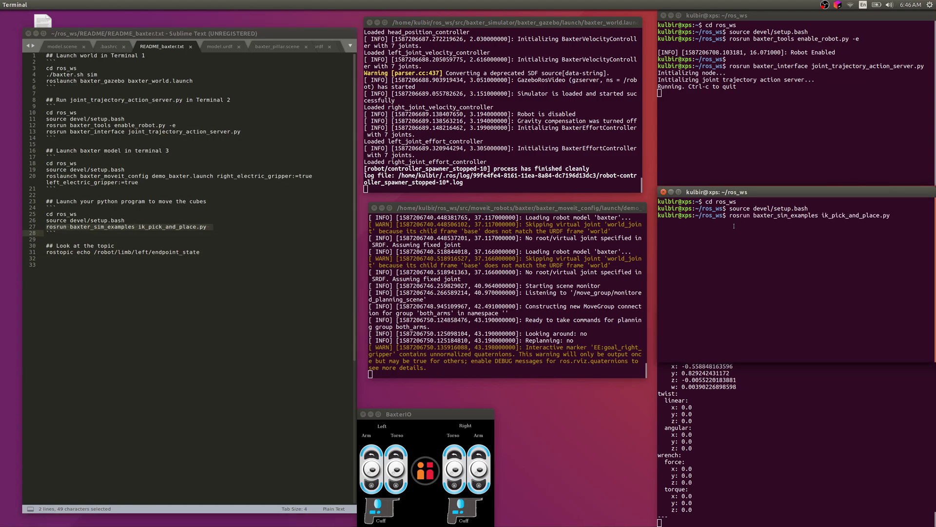
key(Return)
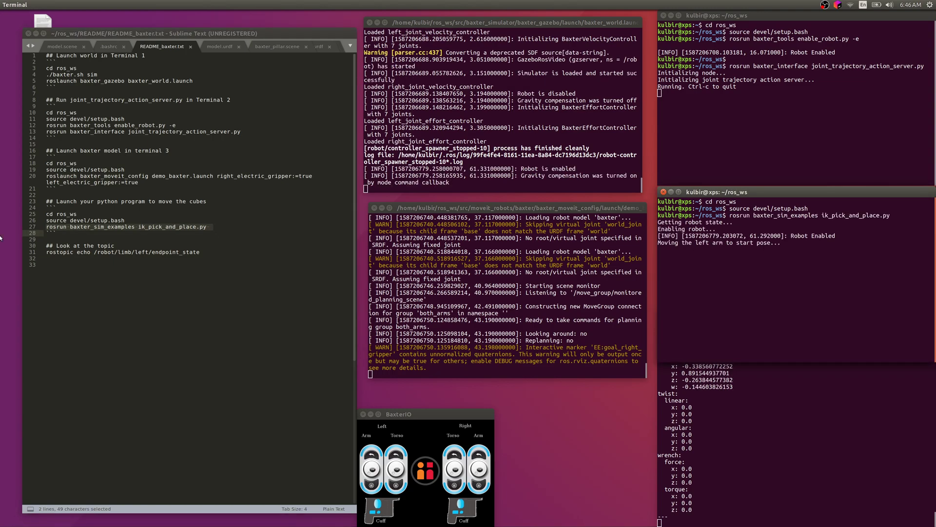
- Place the Gazebo window beside the pick-and-place terminal and view the robot and both tables from above
mouse_move(0, 237)
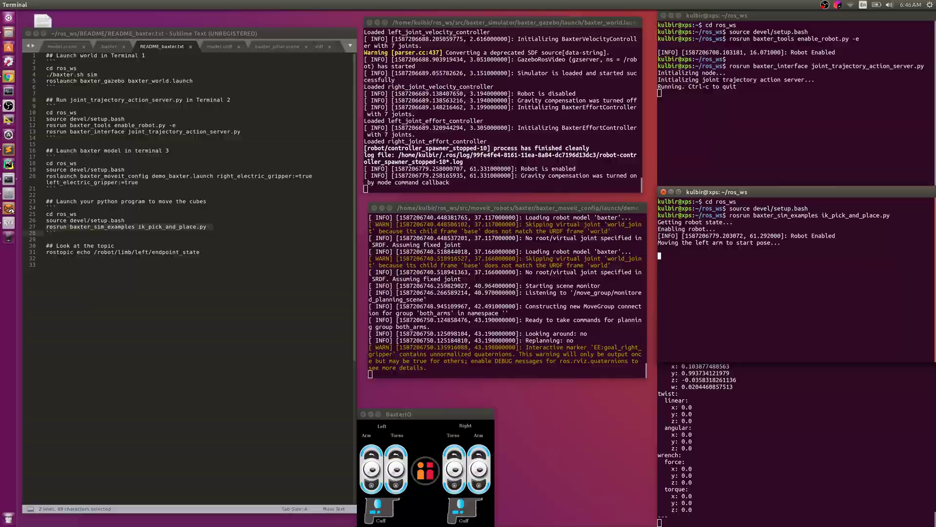
click(9, 208)
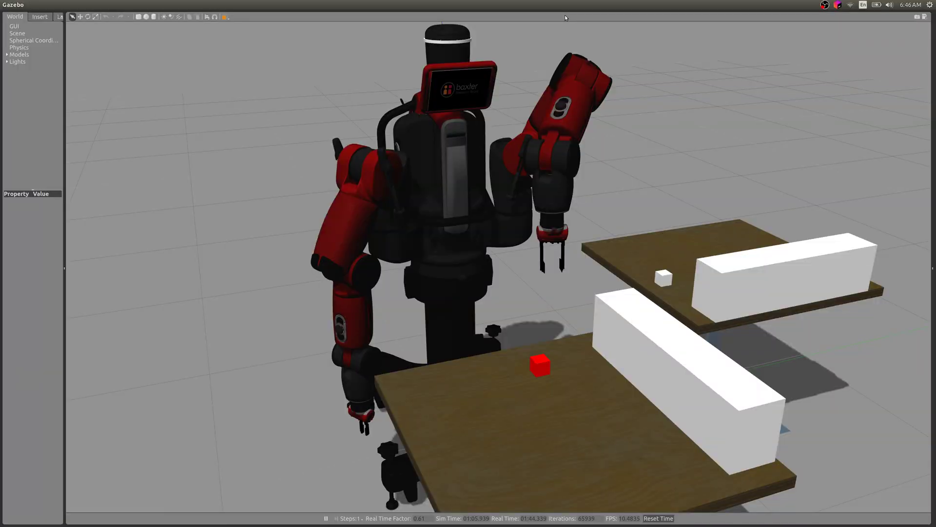
key(ctrl+super+Down)
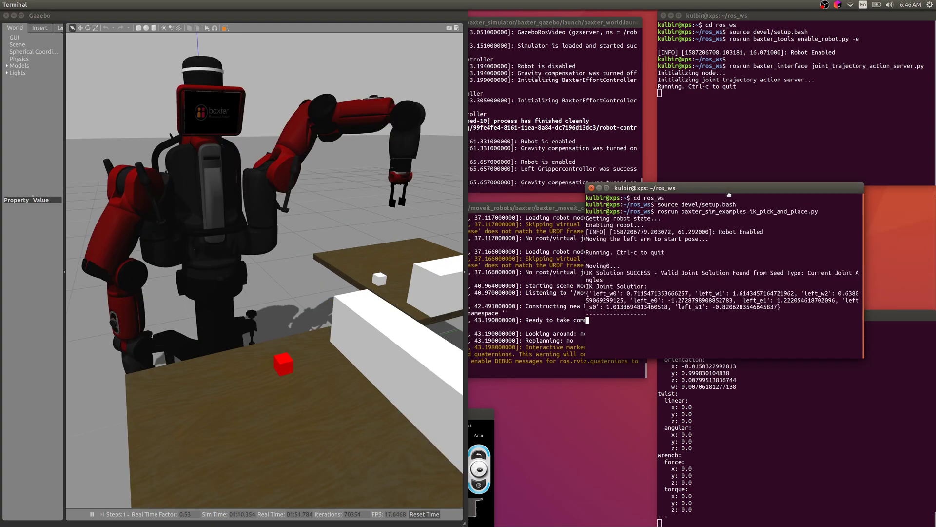
drag(664, 180, 732, 186)
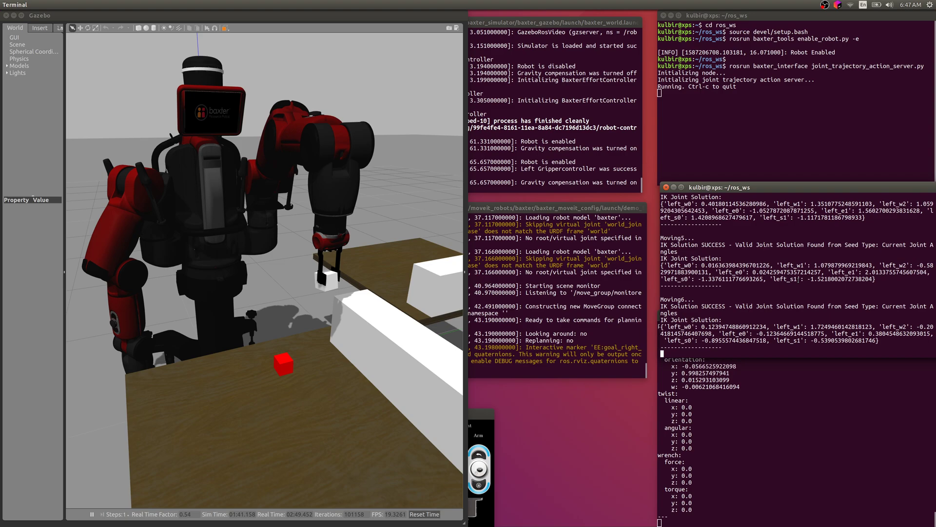
click(403, 316)
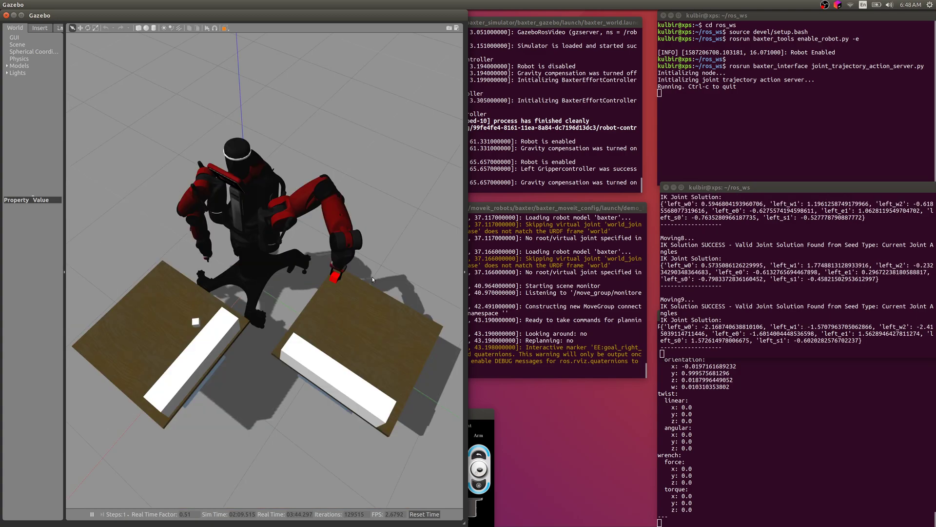
drag(316, 278, 315, 291)
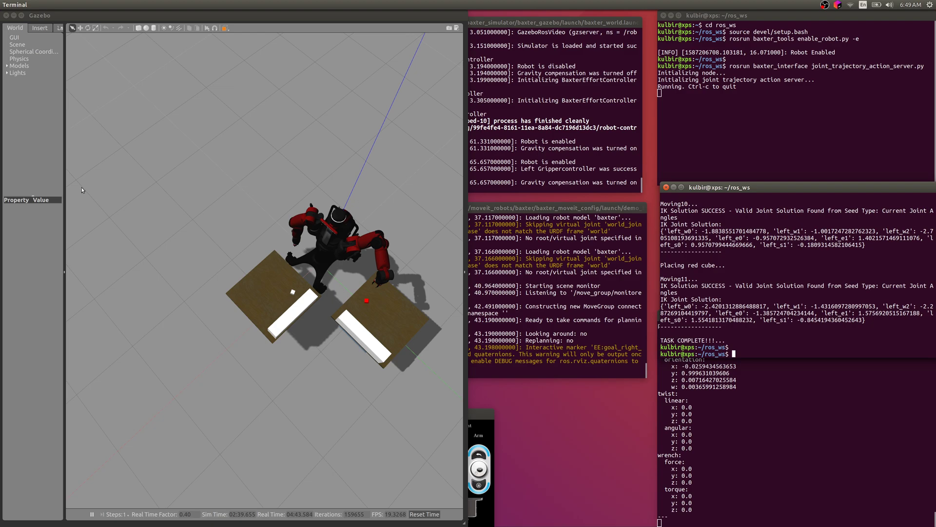
- Switch to PyCharm and examine the starting joint angles and white_move_poses in load_gazebo_models.py
mouse_move(10, 194)
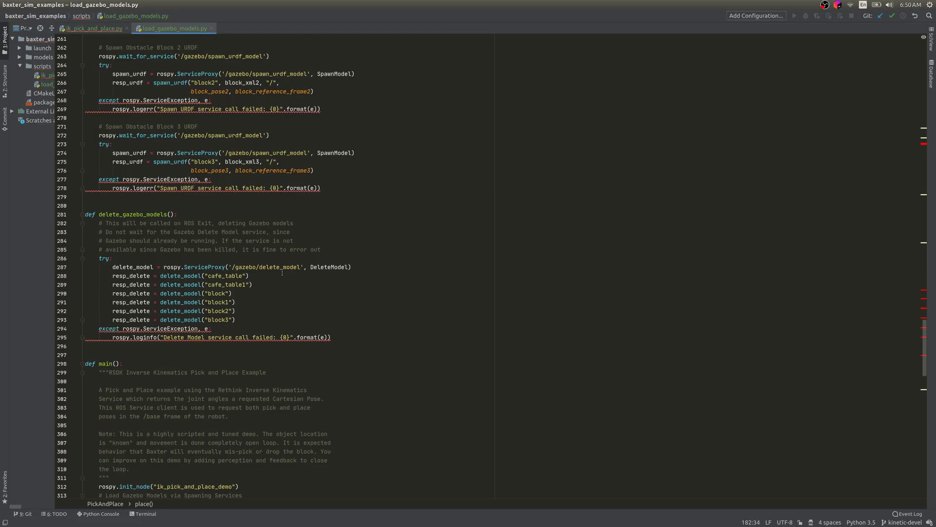
scroll(281, 271, down, 15)
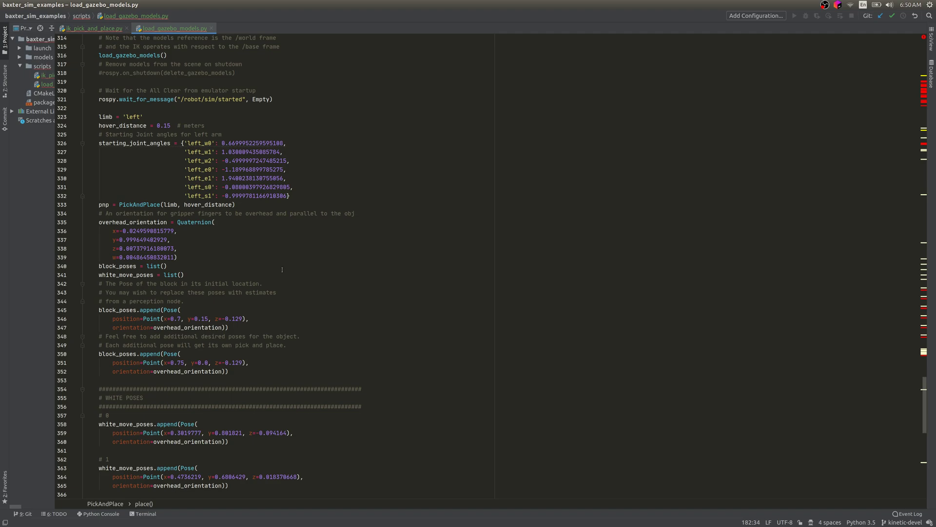
scroll(282, 270, down, 4)
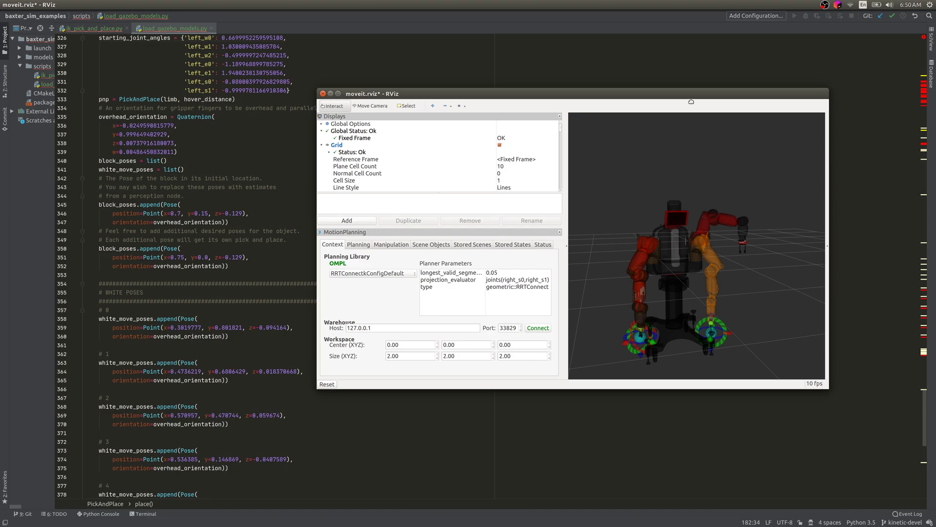
- Dock the RViz window on half of the screen and import scene geometry from the models folder of baxter_sim_examples
key(ctrl+super+Right)
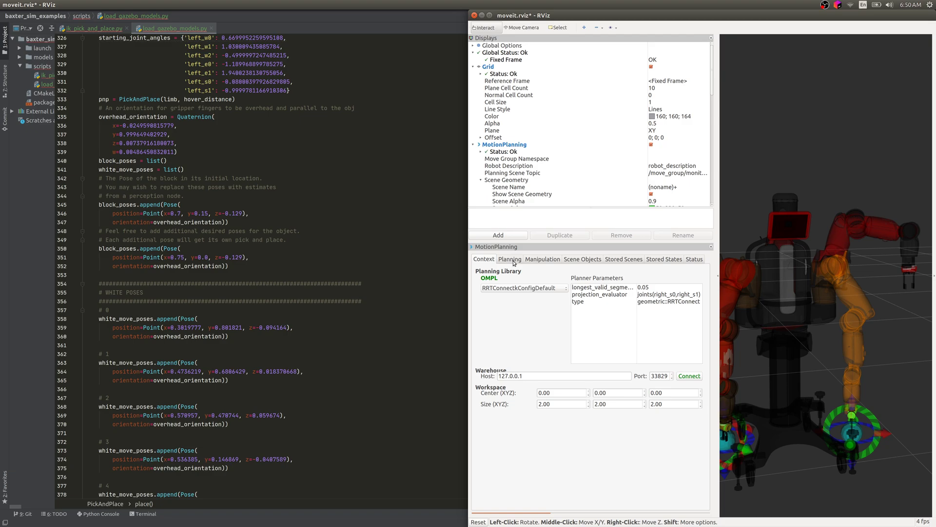
click(514, 263)
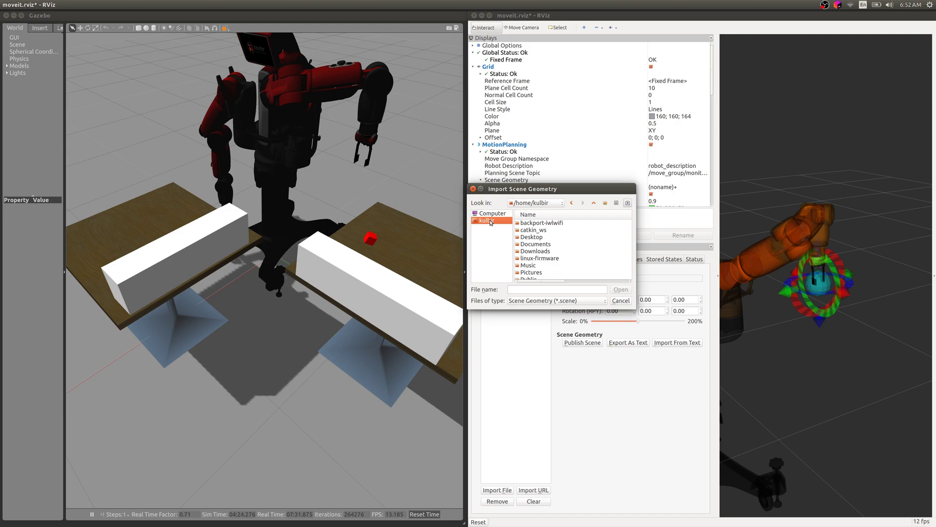
click(621, 289)
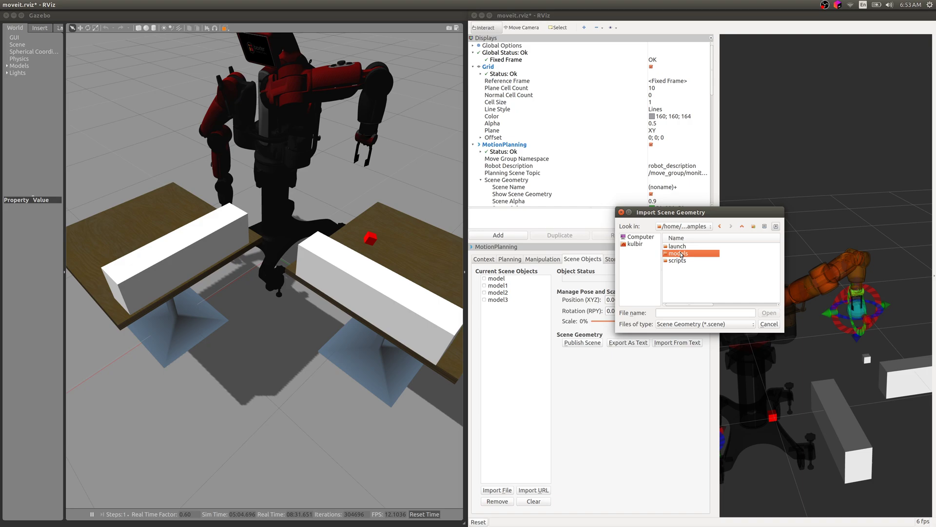
double_click(681, 254)
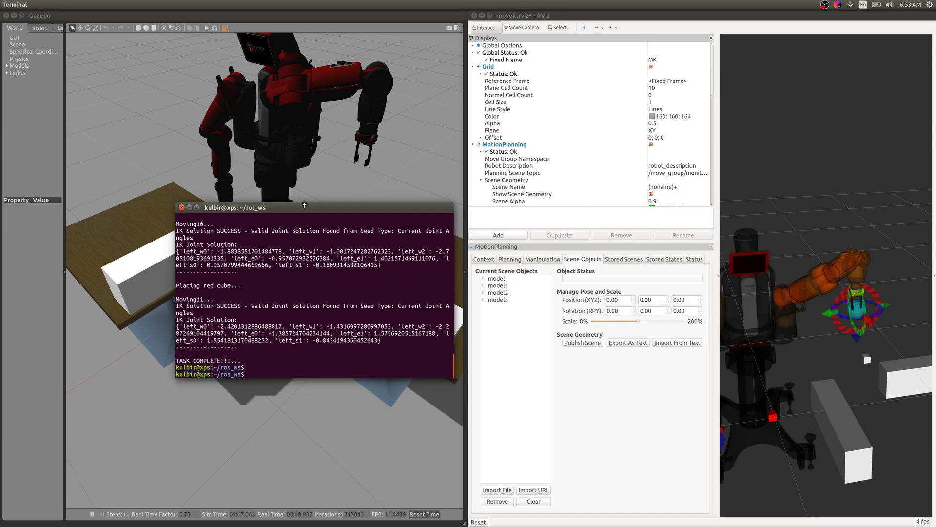
- Switch to ik_pick_and_place.py in PyCharm and examine the positions in the numbered white_move_poses entries
mouse_move(1, 192)
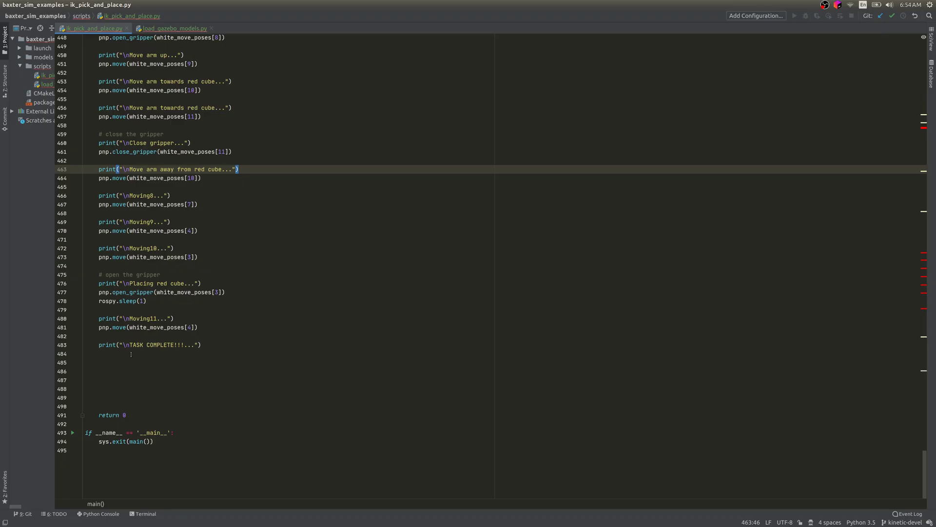
scroll(130, 354, up, 15)
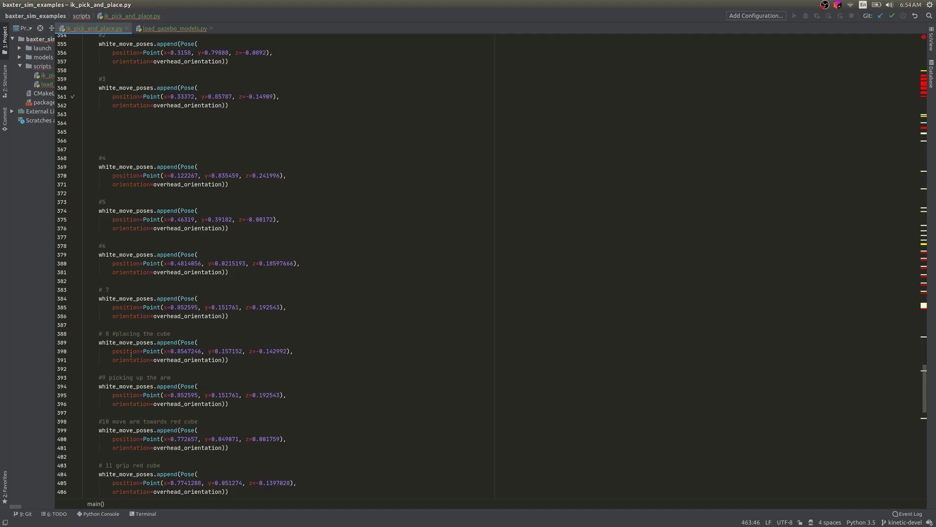
scroll(146, 292, up, 8)
click(185, 231)
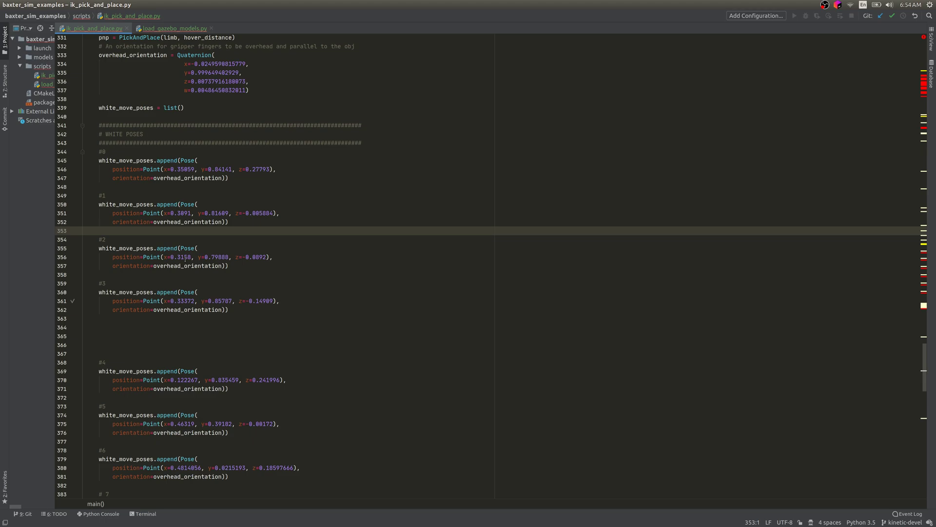
click(210, 249)
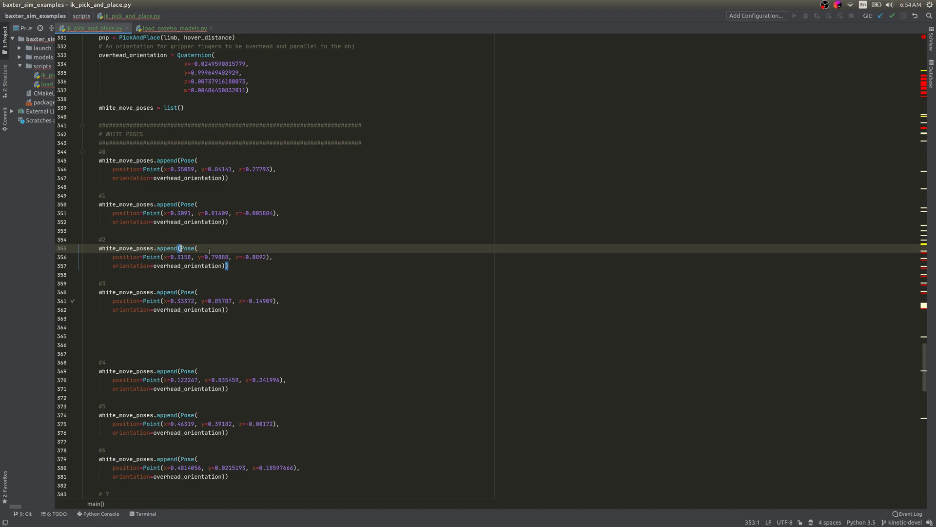
- Examine the move calls and the definitions of move, open_gripper and close_gripper in ik_pick_and_place.py
key(ctrl+shift+BackSpace)
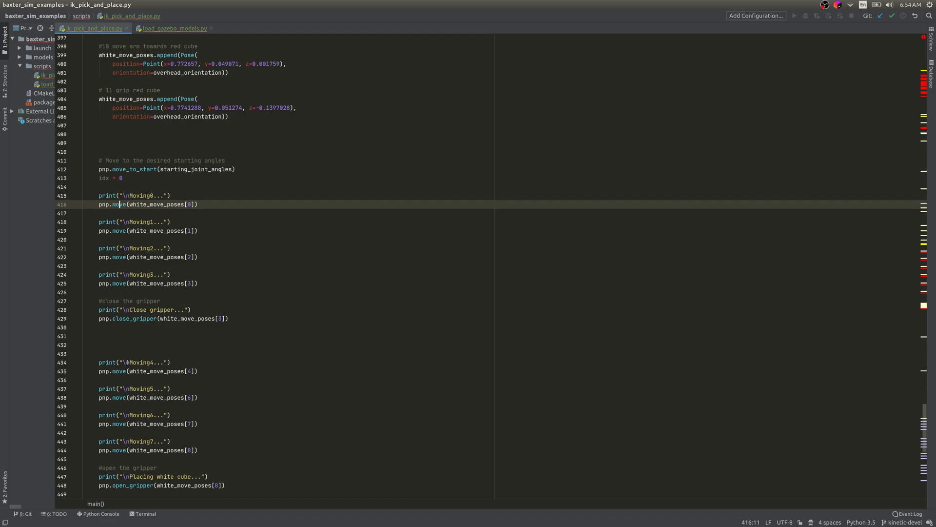
key(ctrl+alt+Left)
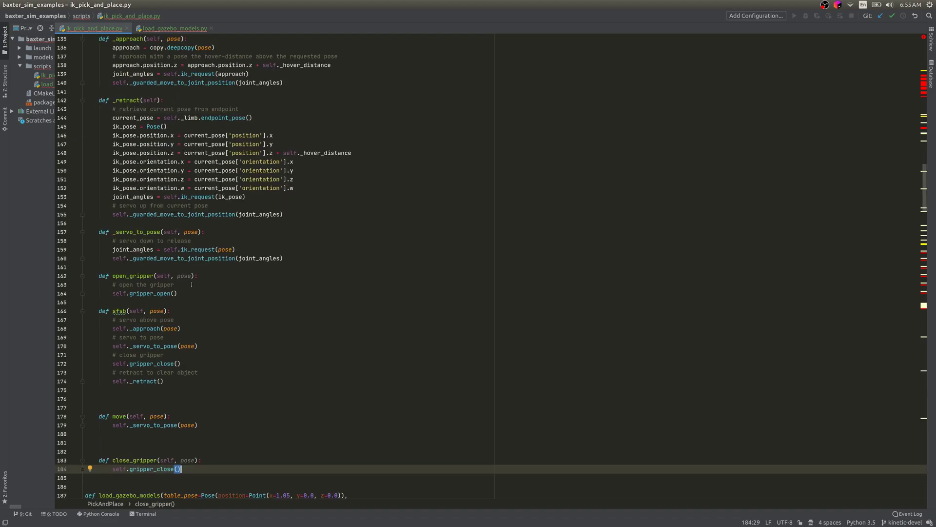
key(ctrl+alt+Left)
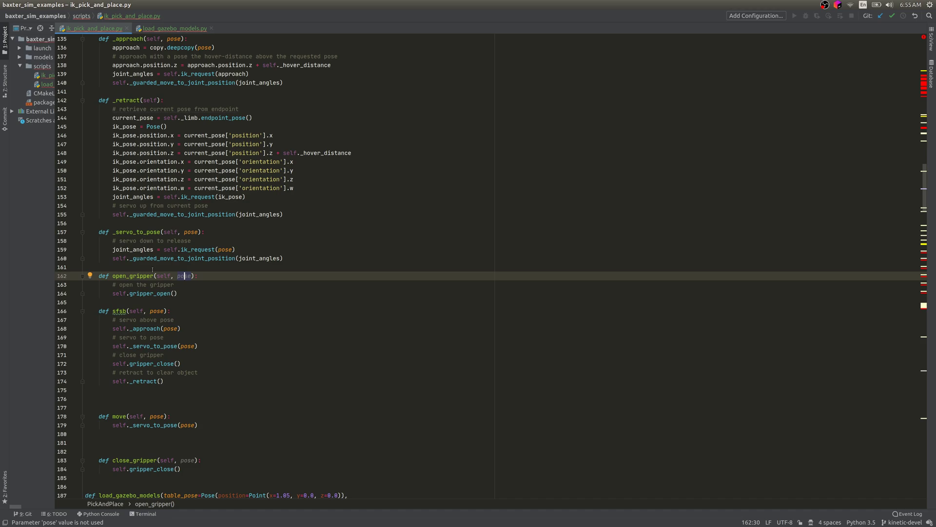
double_click(141, 275)
- Review the sequence of move, close_gripper and open_gripper calls in main() through to the task completion message
drag(924, 188, 928, 466)
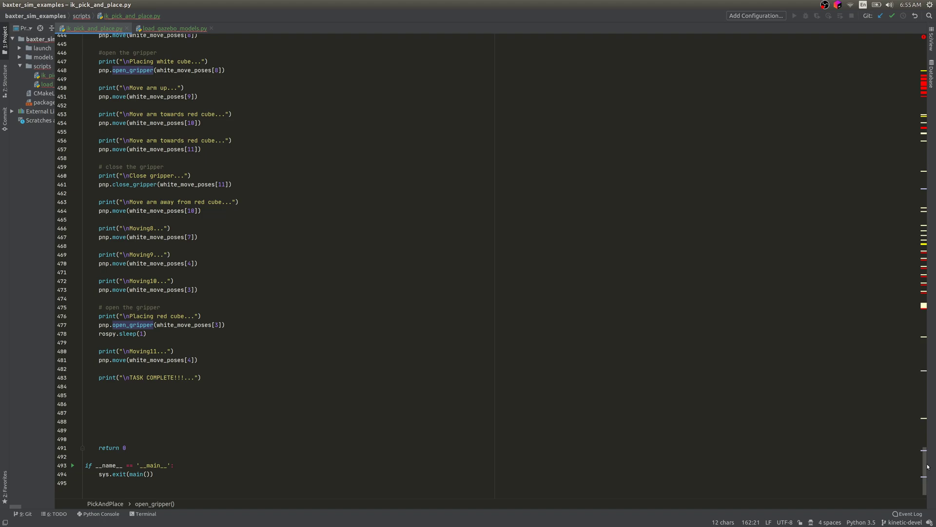
scroll(927, 466, up, 7)
click(143, 371)
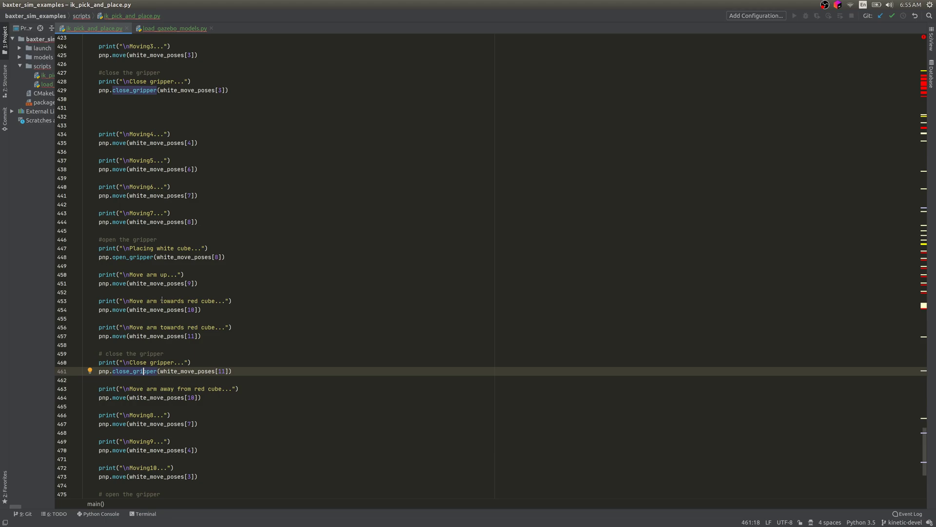
scroll(162, 299, down, 5)
click(162, 299)
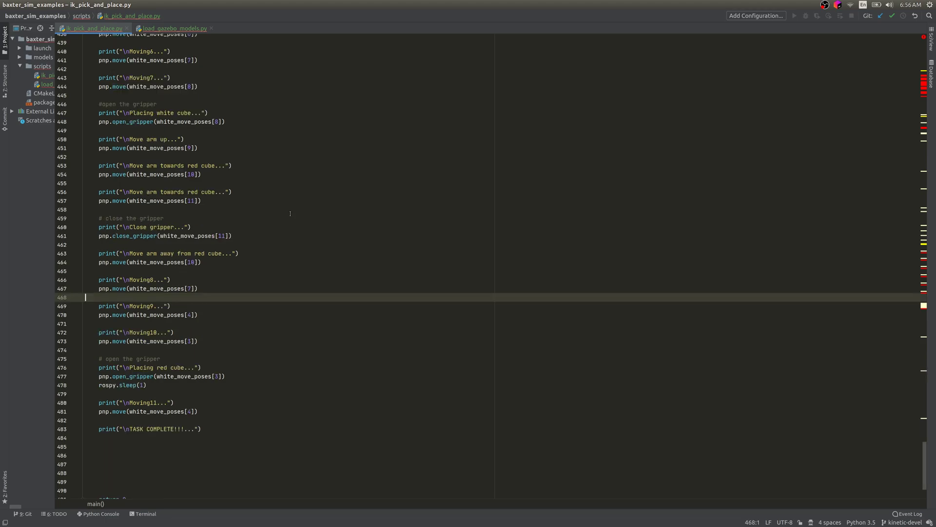
- Switch to Chrome and show the Deliverables slide of the ENPM661-Project 4 presentation in a maximized window
mouse_move(1, 210)
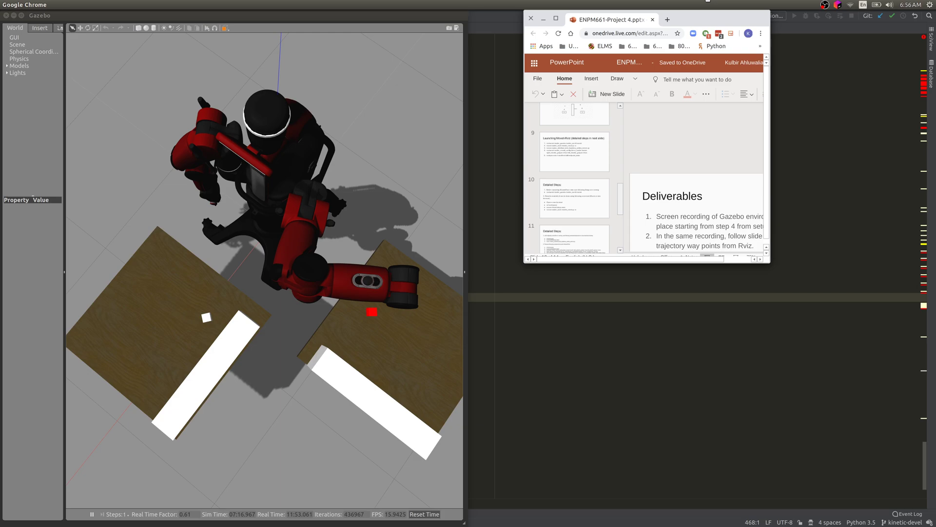
drag(708, 1, 707, 1)
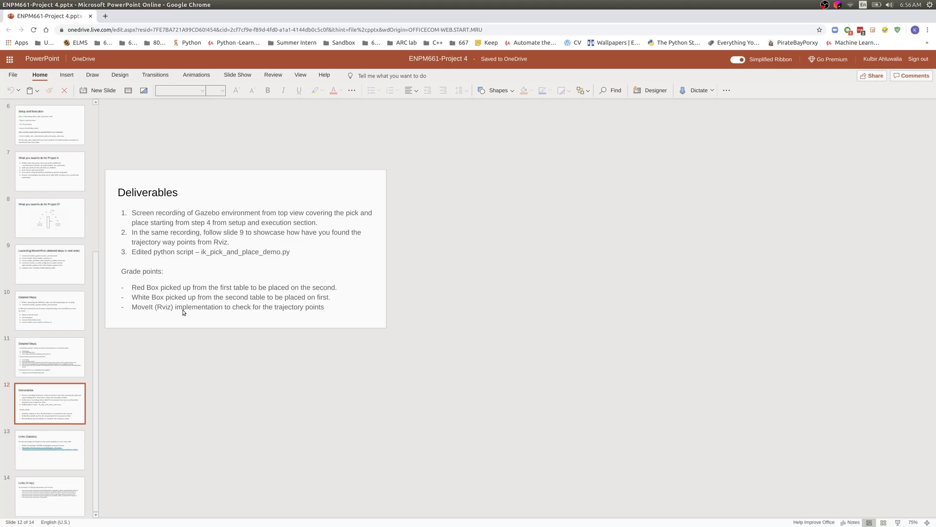